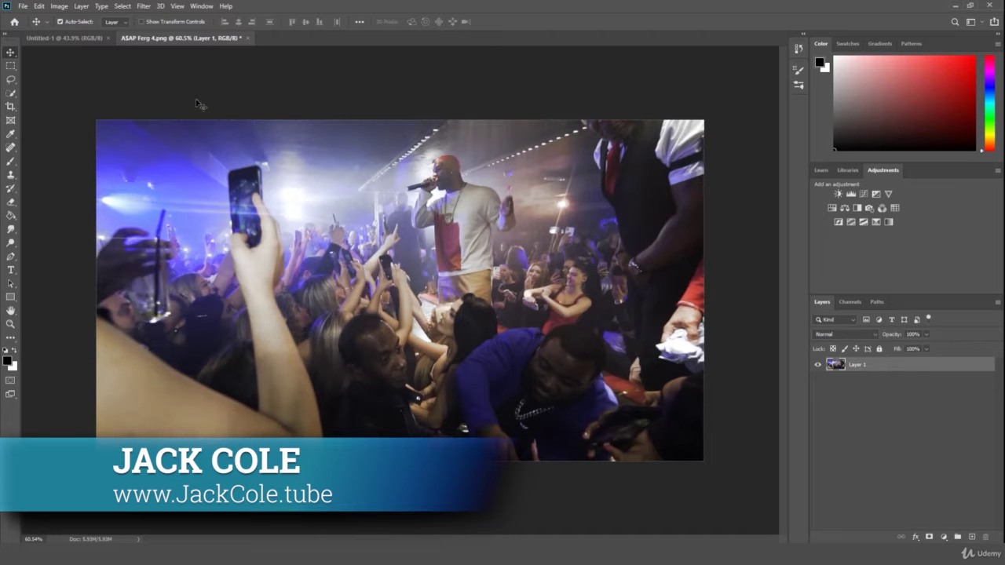
click(48, 37)
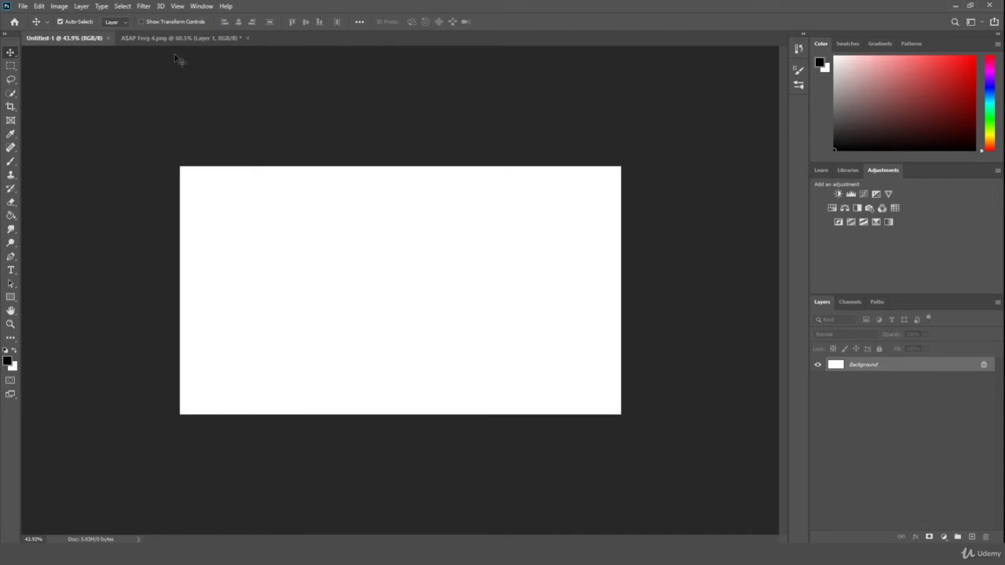
click(188, 38)
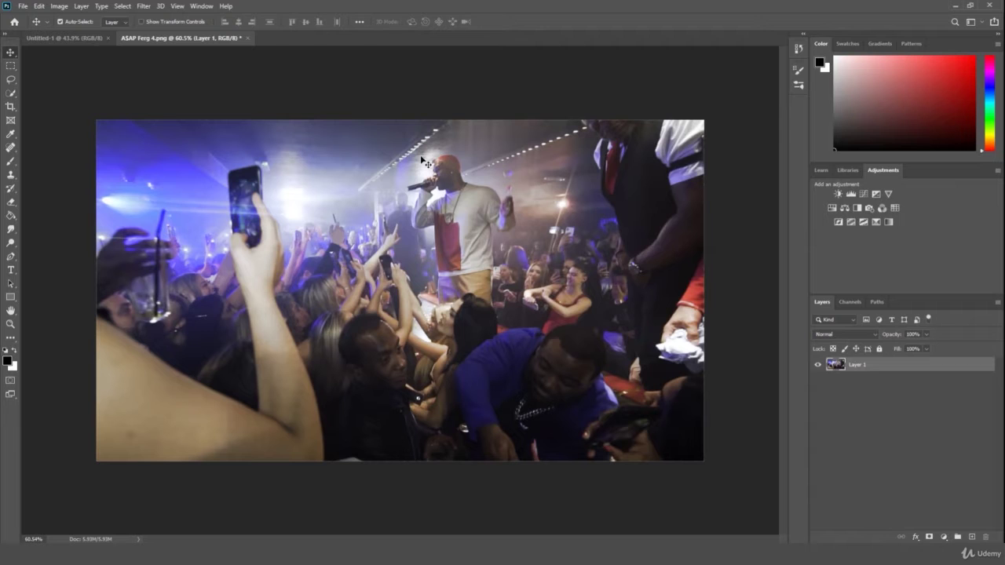
click(8, 325)
mouse_move(185, 276)
mouse_down()
mouse_move(170, 291)
mouse_move(179, 291)
mouse_up()
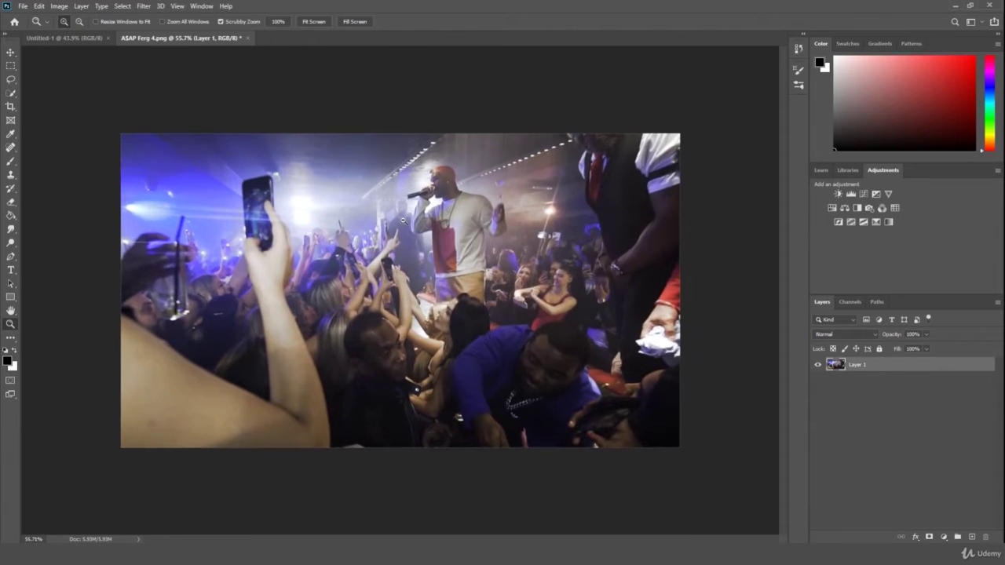
drag(409, 213, 405, 218)
Start saving the concert photo under a new format, choosing the Record Drive > 2020 > Photoshop Master Class folder as the destination
click(23, 5)
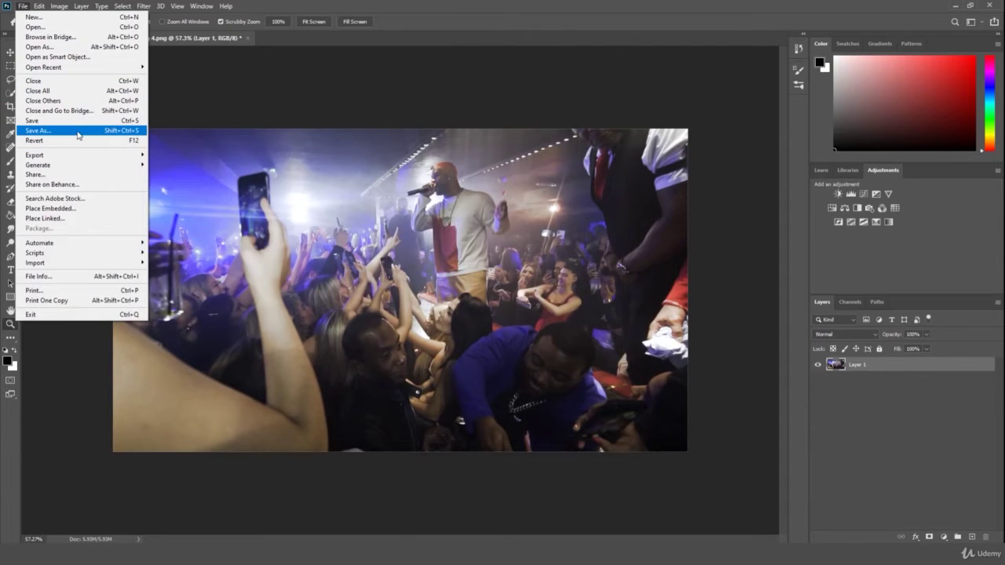
click(121, 130)
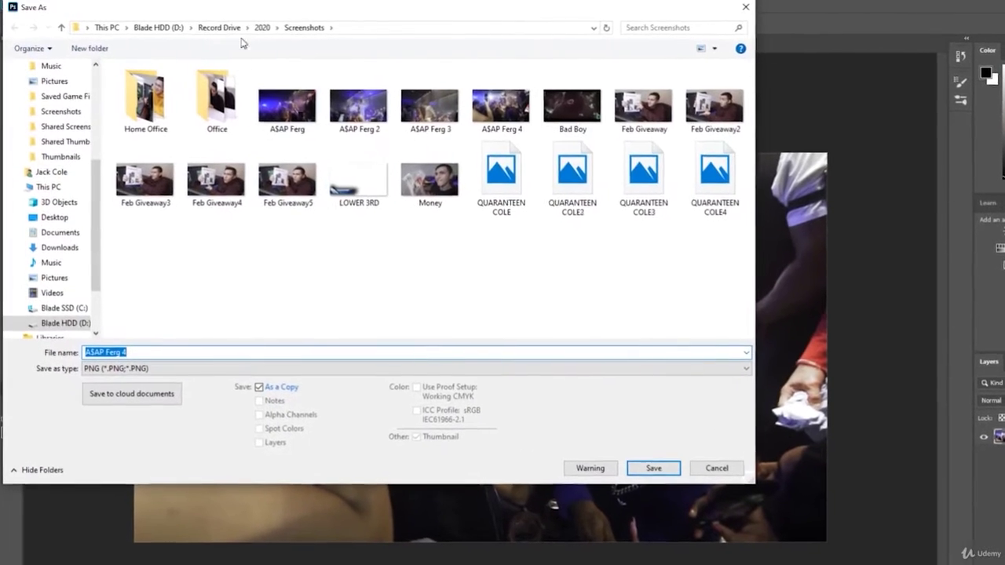
click(240, 29)
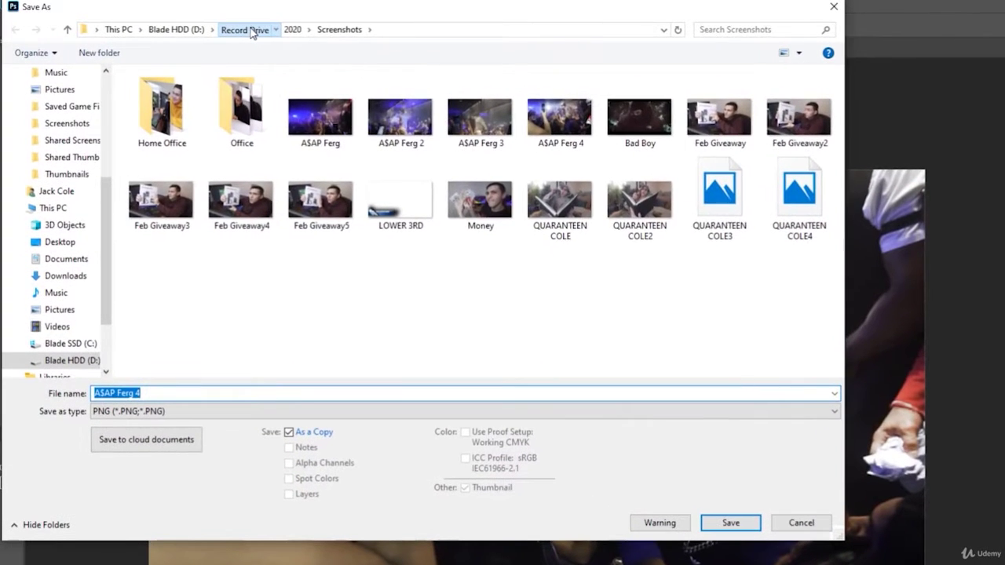
double_click(145, 98)
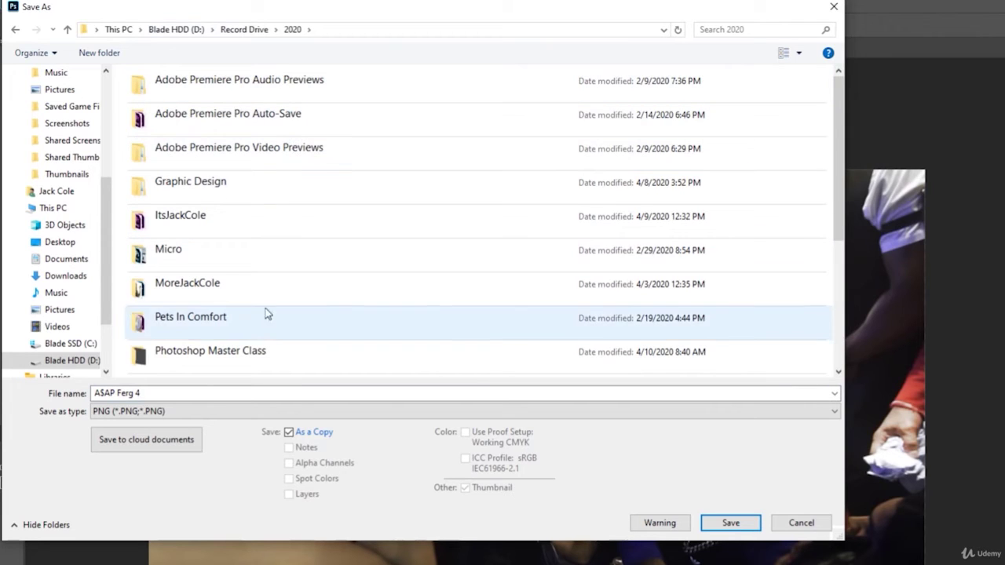
double_click(267, 351)
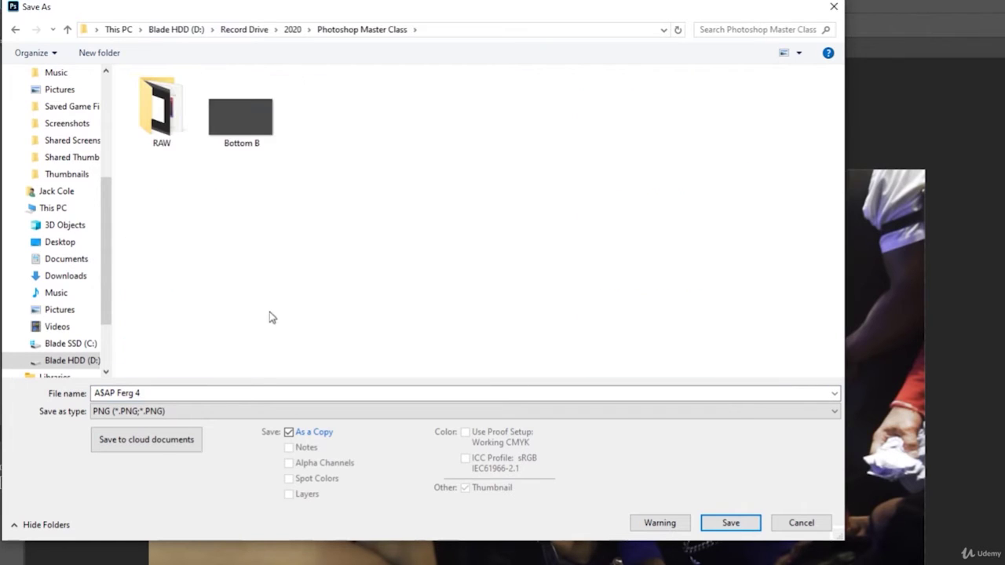
Save A$AP Ferg 4 in the Photoshop PSD format with layers and Maximize Compatibility enabled
click(198, 414)
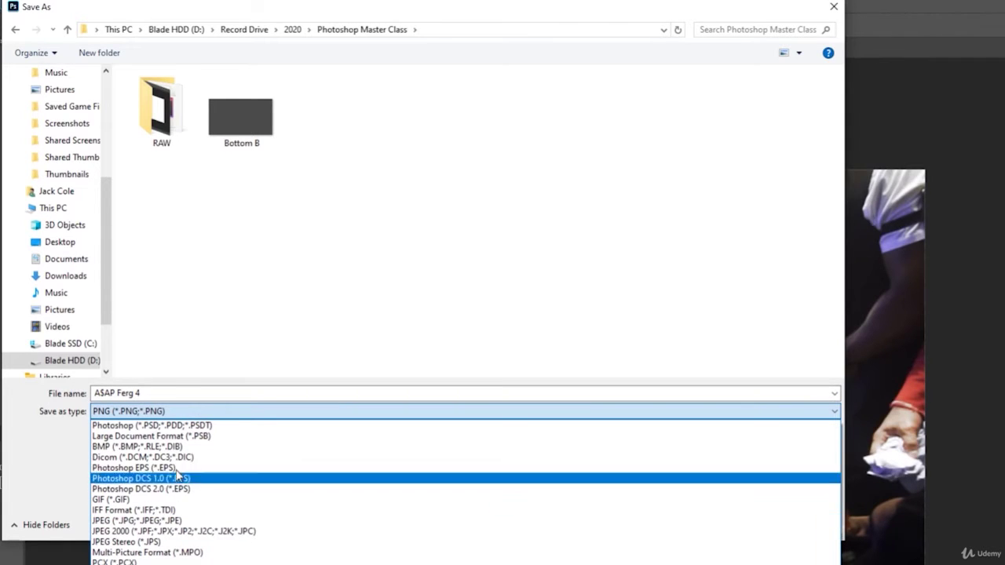
click(174, 427)
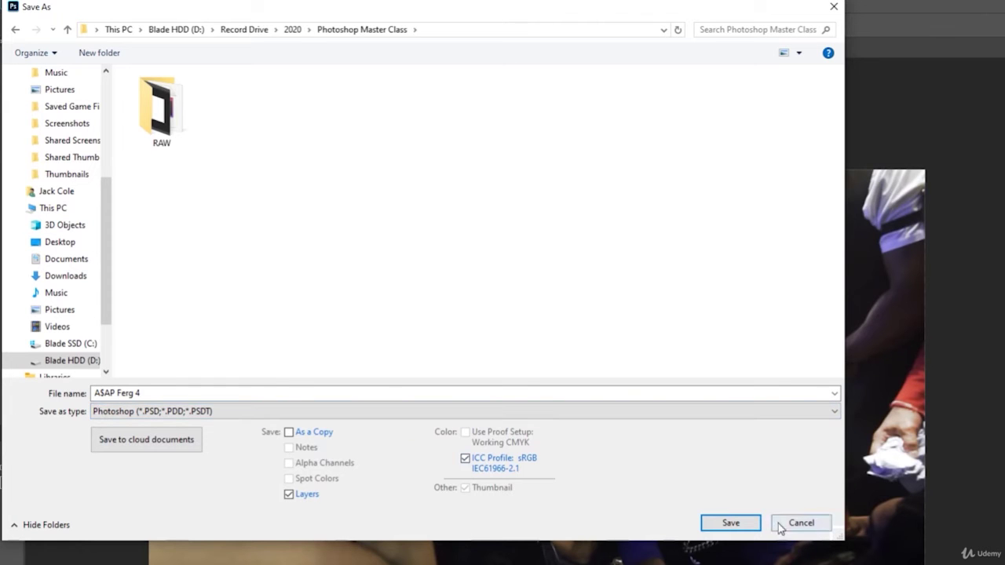
click(730, 522)
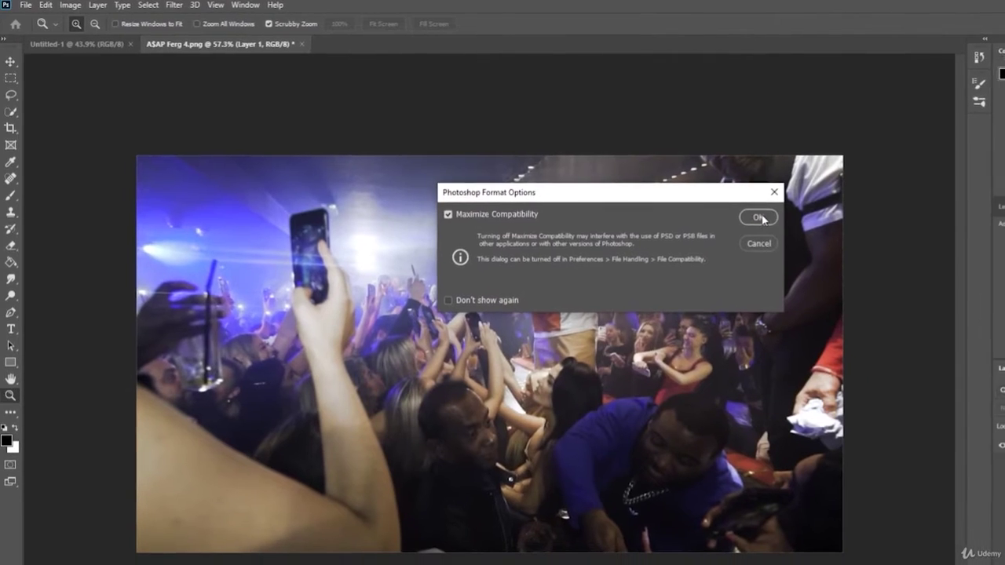
click(886, 216)
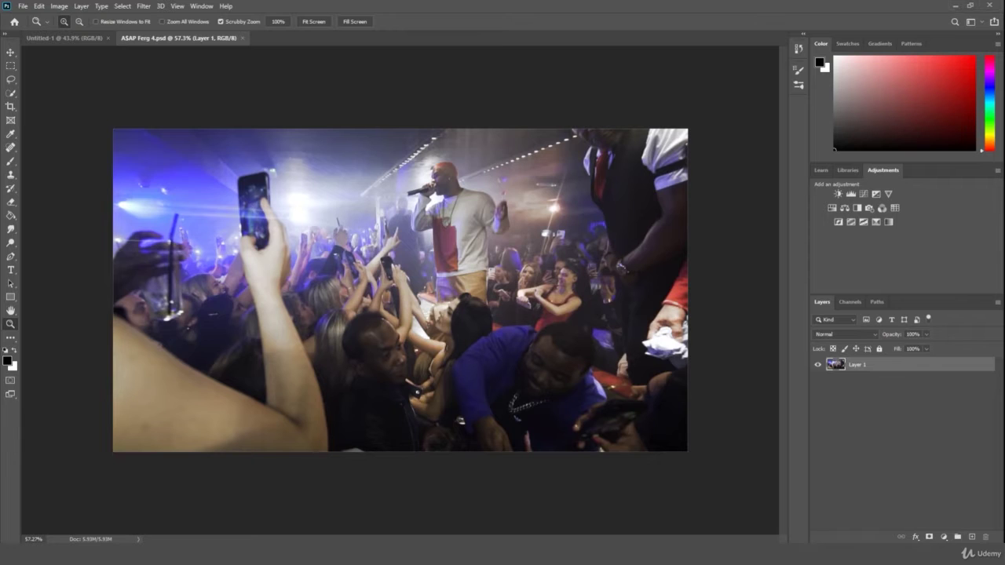
Close the A$AP Ferg 4 document and reopen its PSD from the Photoshop Master Class folder in File Explorer
drag(1004, 82, 431, 74)
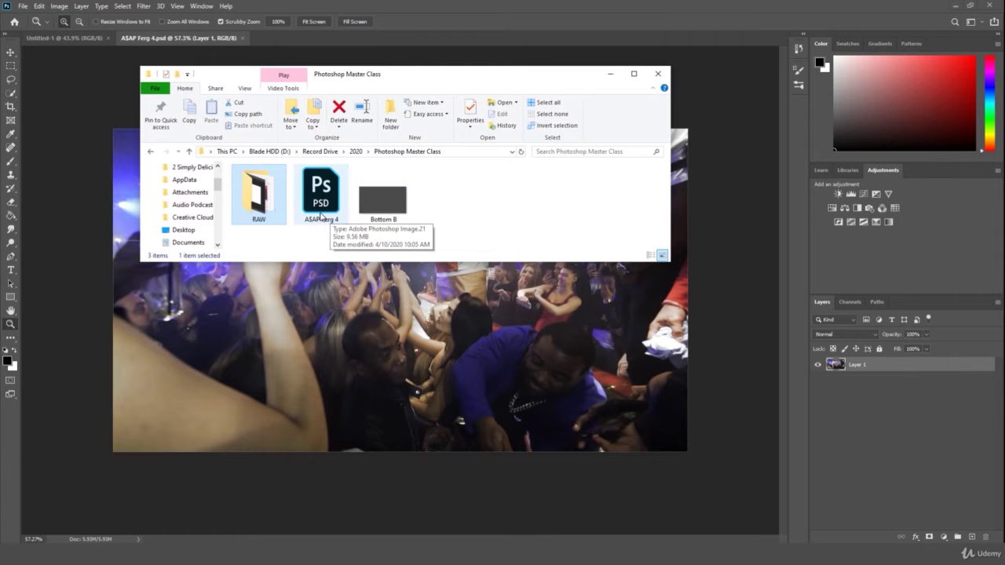
click(322, 214)
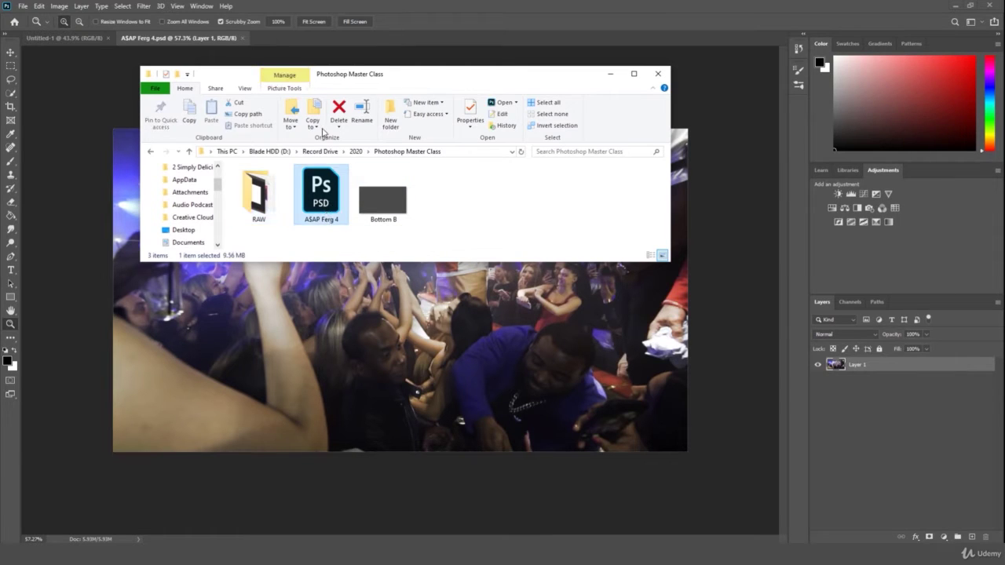
click(245, 41)
click(244, 38)
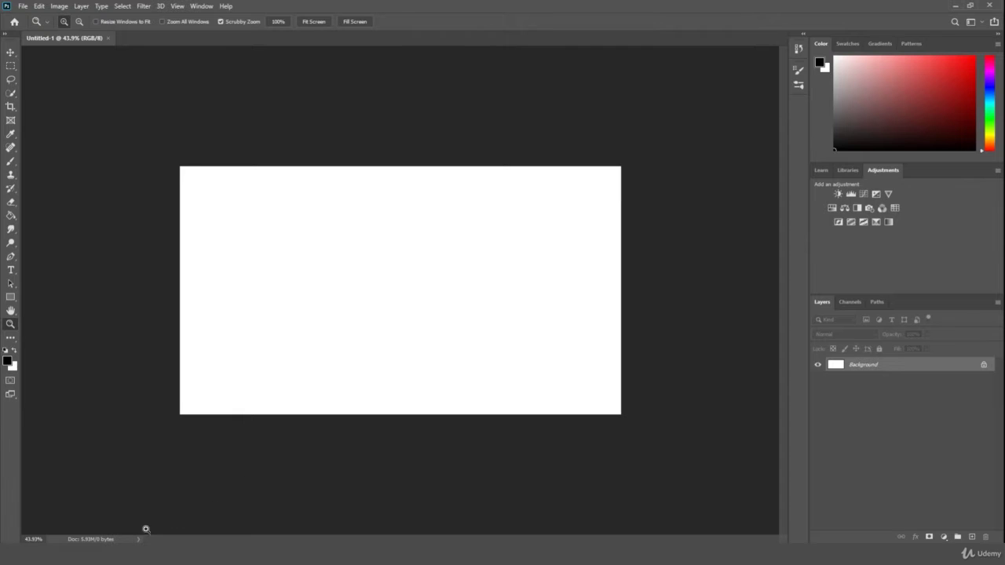
key(alt+Tab)
double_click(320, 198)
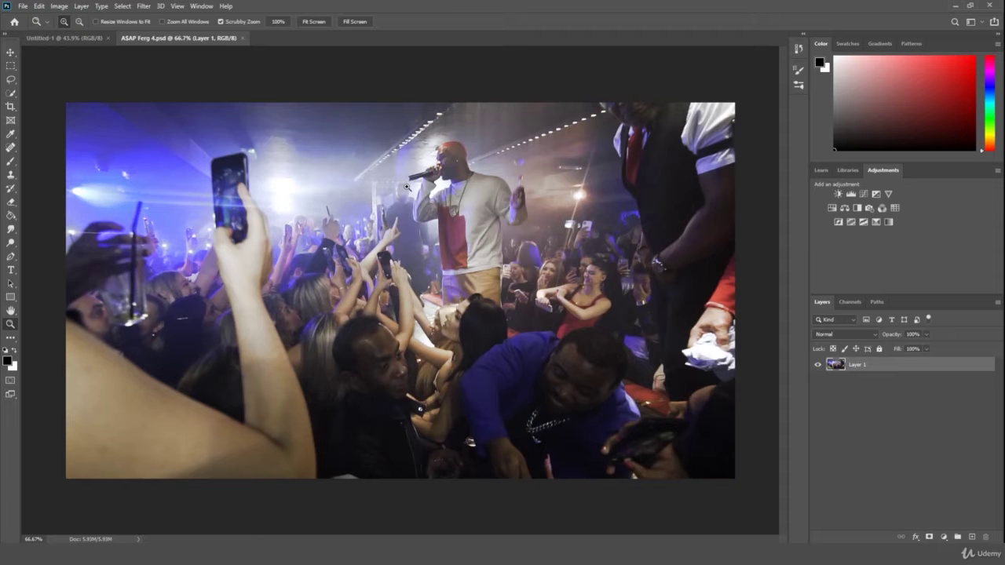
mouse_move(409, 192)
mouse_down()
mouse_move(389, 194)
mouse_move(400, 202)
mouse_up()
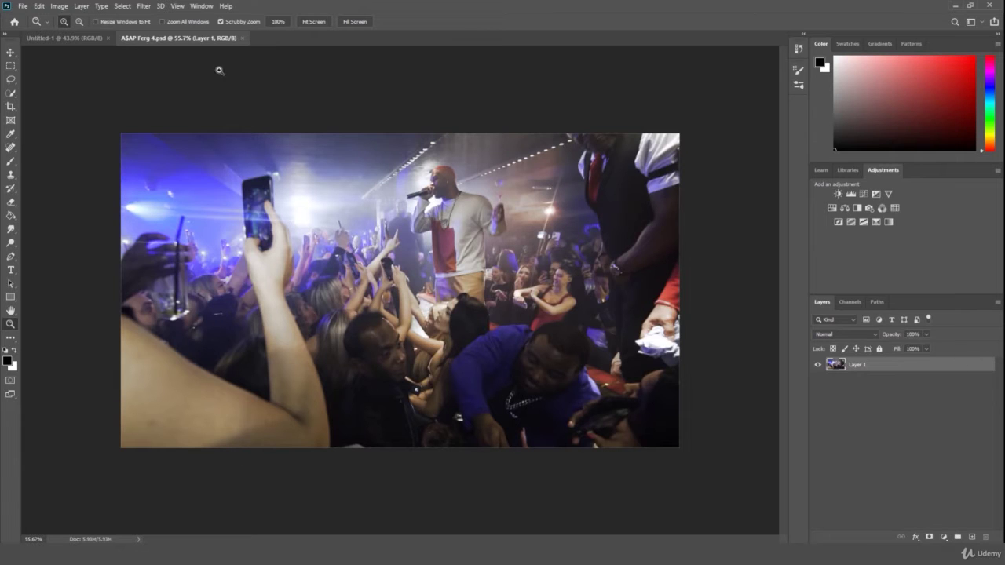
Return to Photoshop from File Explorer and open Verre Fashion Logo.png from the recent files
key(alt+Tab)
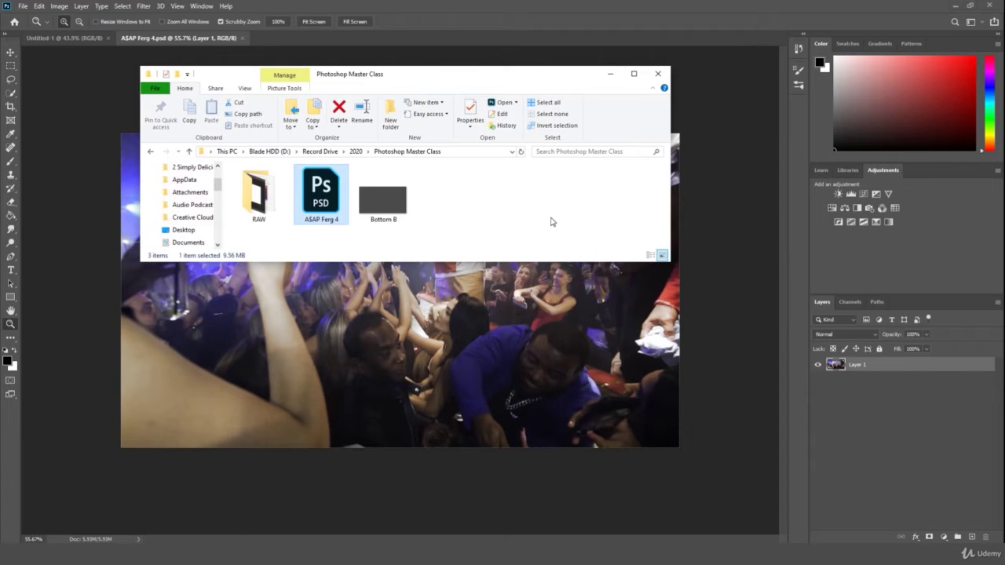
click(619, 334)
click(24, 5)
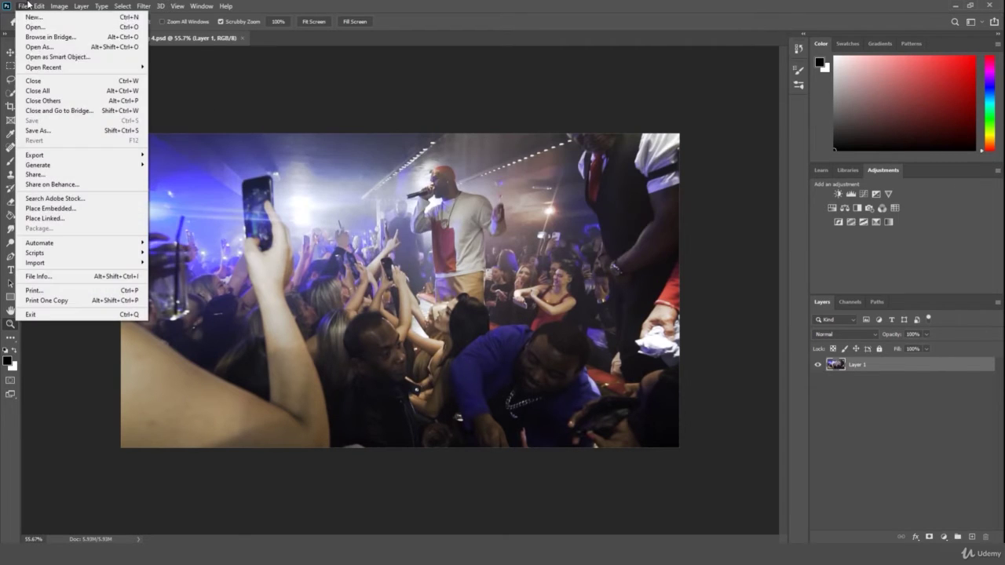
mouse_move(33, 70)
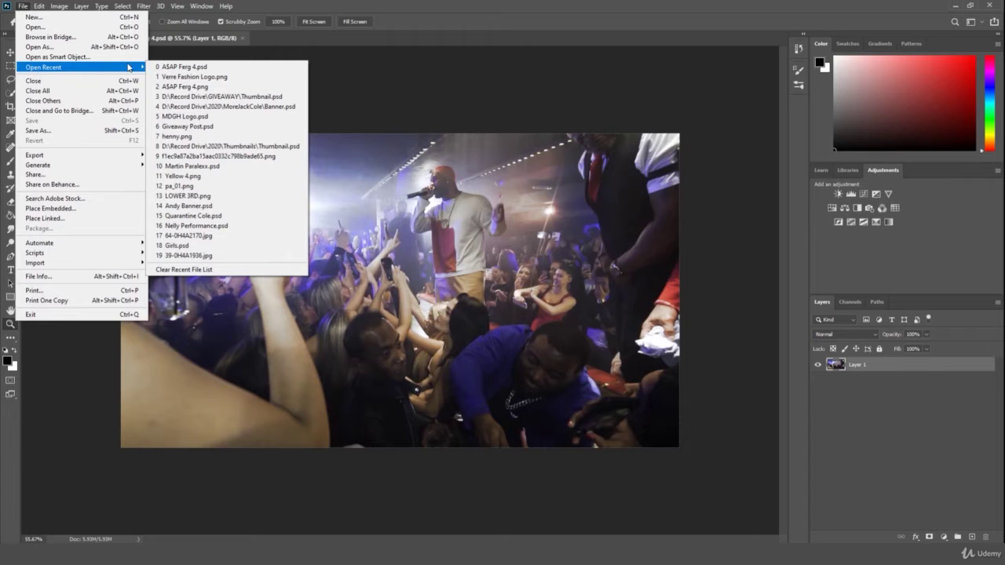
click(192, 77)
alt+click(459, 223)
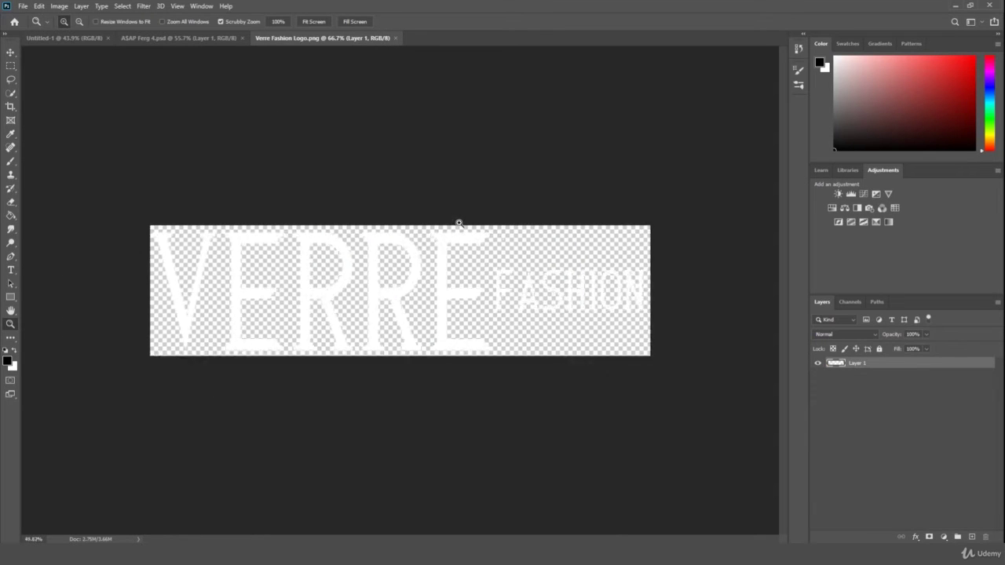
drag(460, 223, 463, 223)
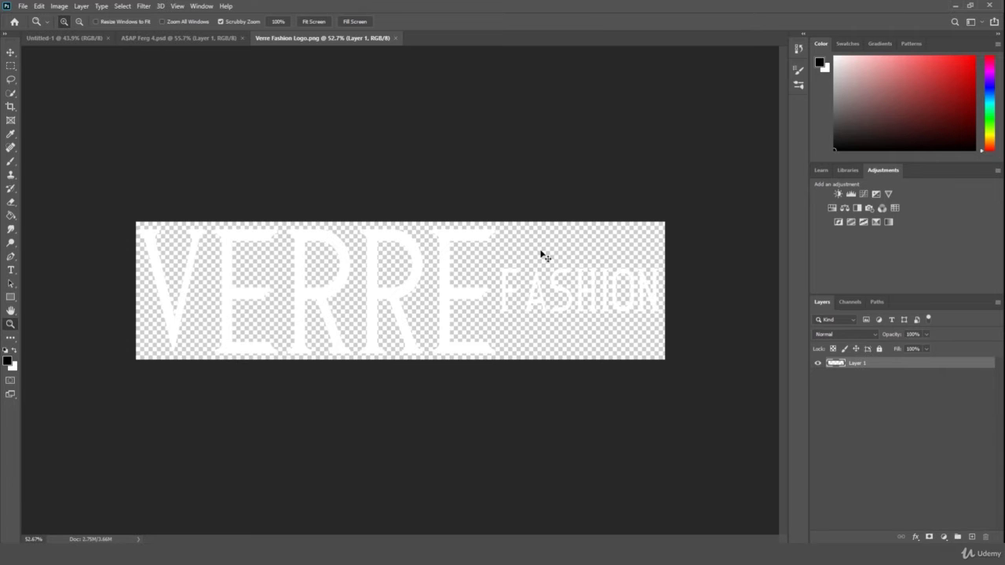
Start saving a JPEG copy of the Verre Fashion Logo, with the Record Drive > 2020 > Photoshop Master Class folder as destination
click(22, 6)
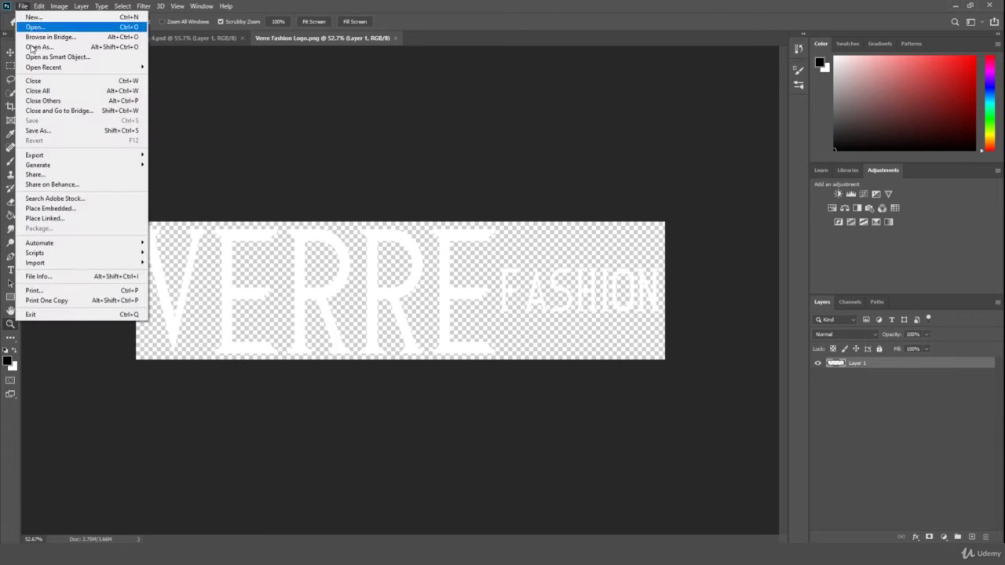
click(94, 131)
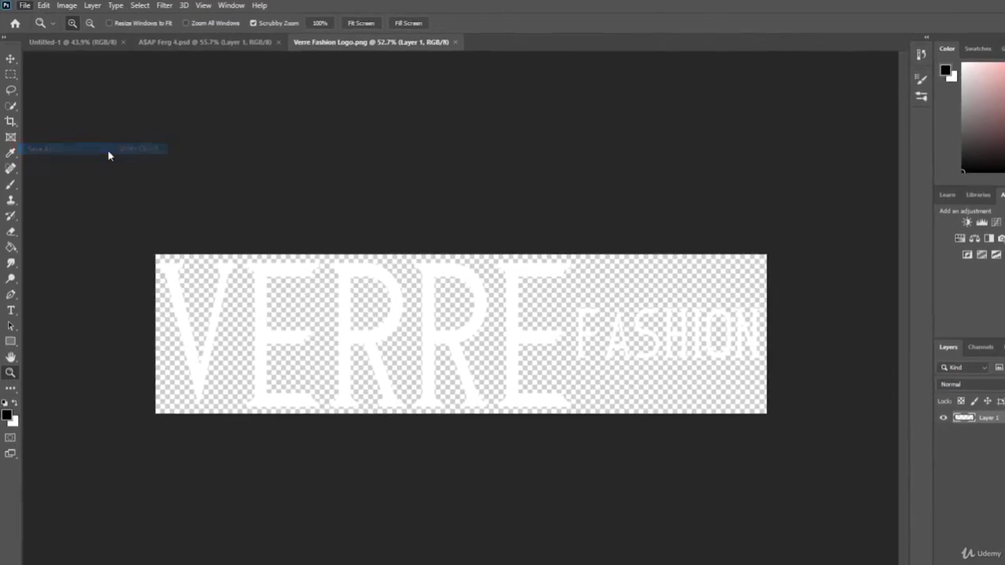
click(167, 354)
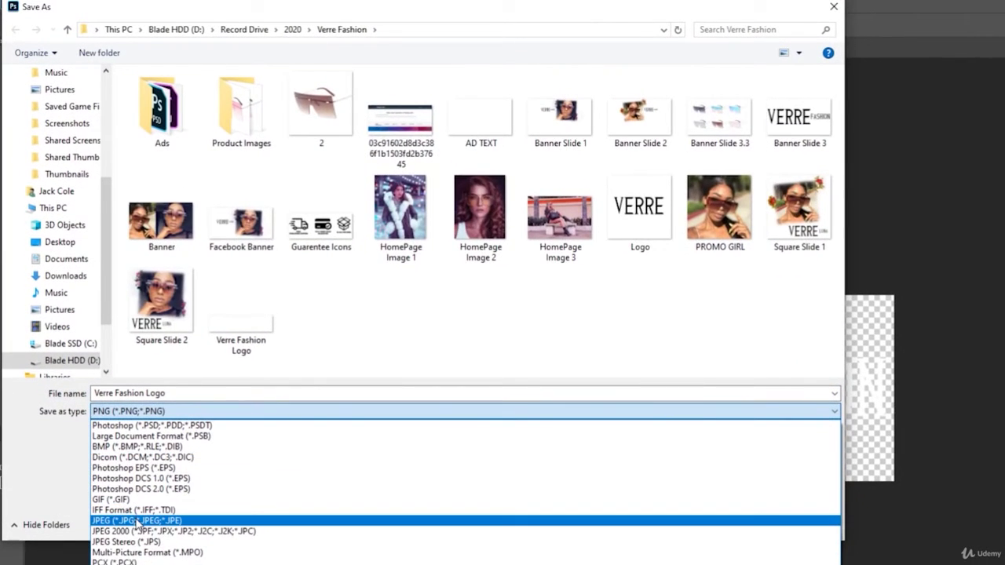
click(137, 520)
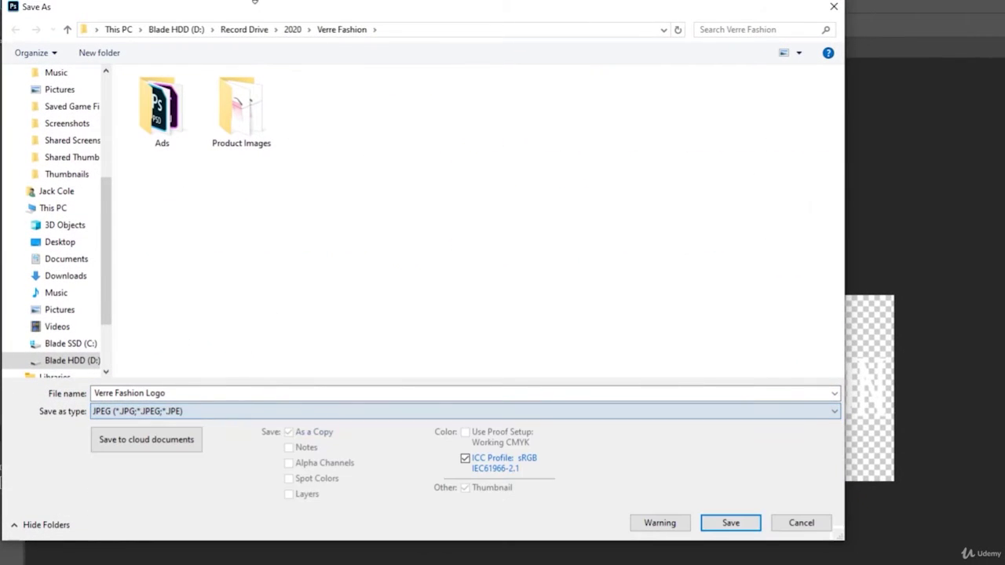
click(256, 30)
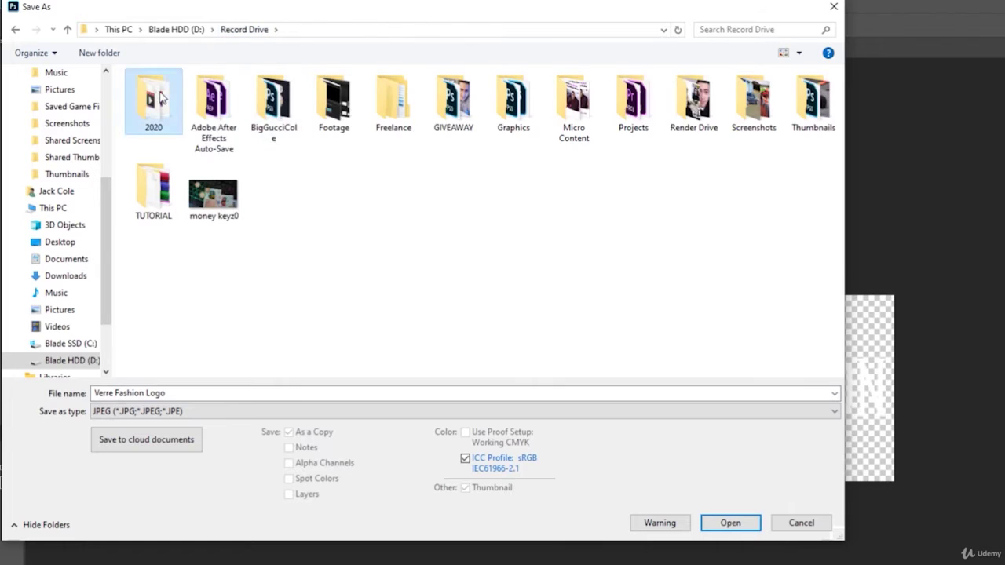
double_click(147, 94)
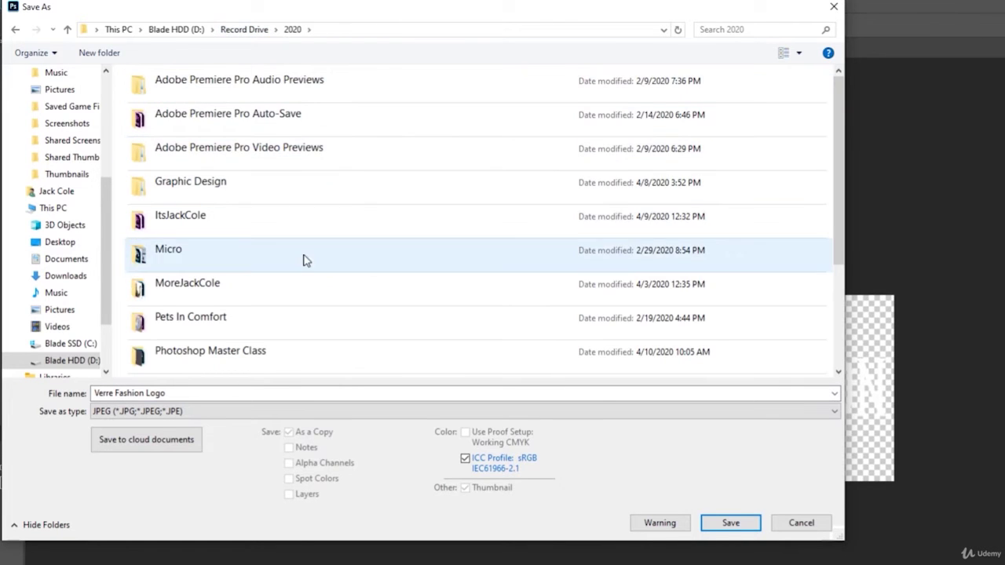
double_click(267, 350)
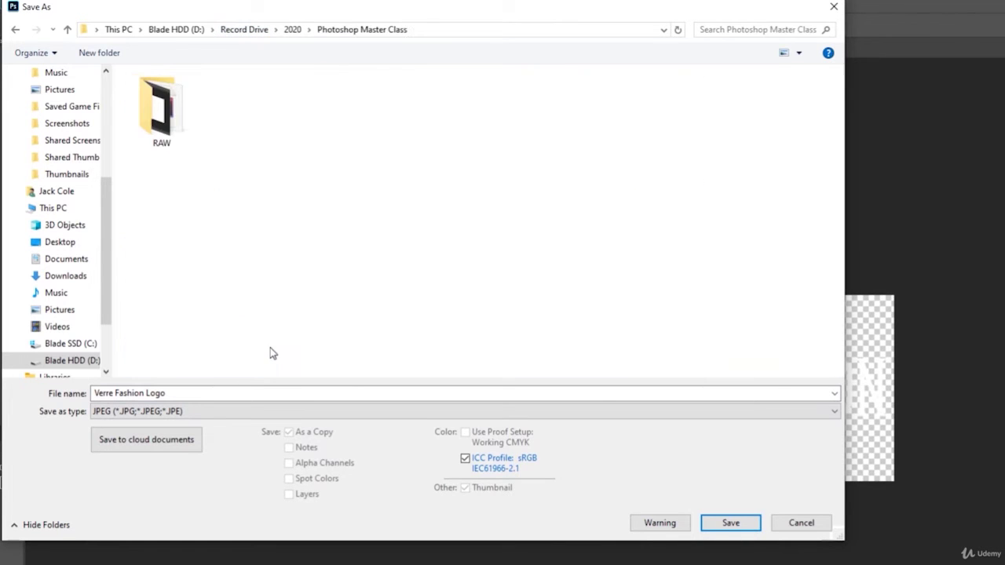
Save the logo copy as a JPEG with quality 12 (Maximum) and the Baseline ("Standard") format option
click(212, 412)
click(144, 520)
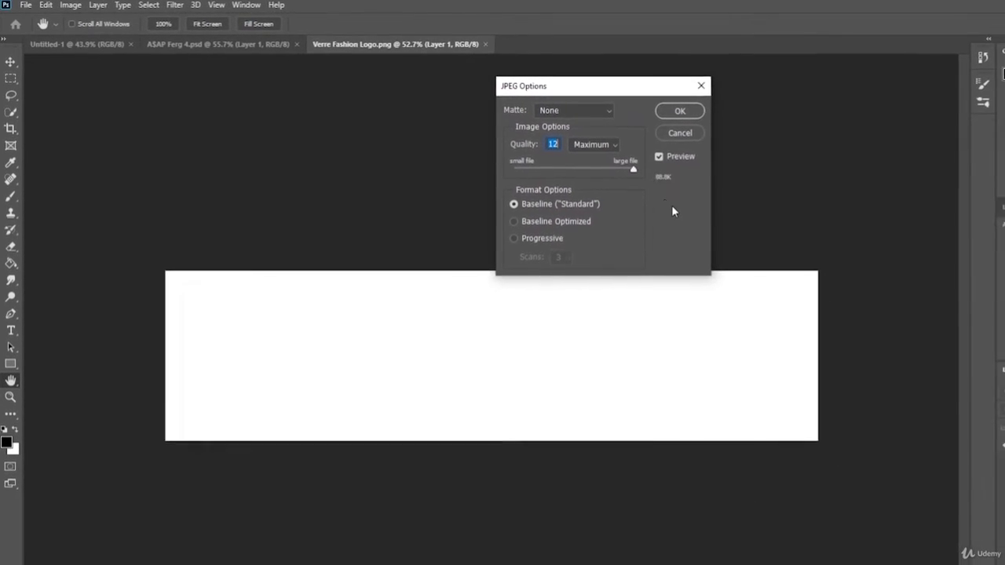
click(647, 109)
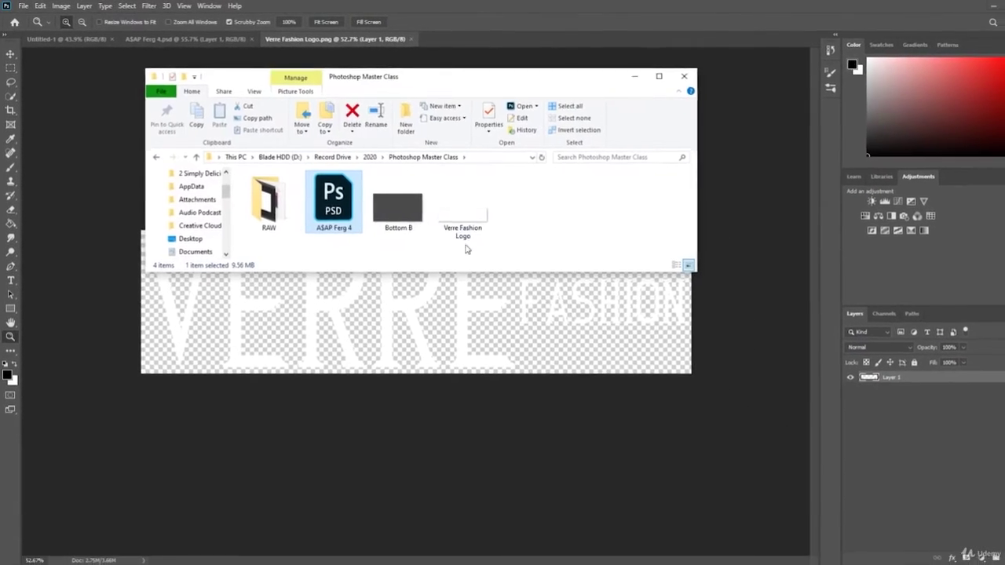
View the exported Verre Fashion Logo.jpg in Photos, close the viewer, and return to the logo document in Photoshop
double_click(471, 223)
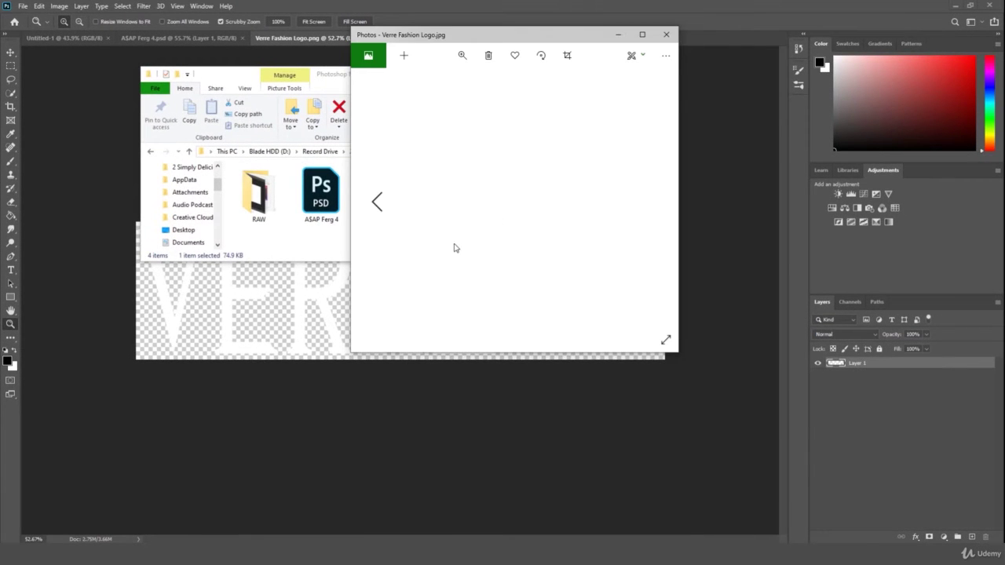
drag(536, 34, 682, 147)
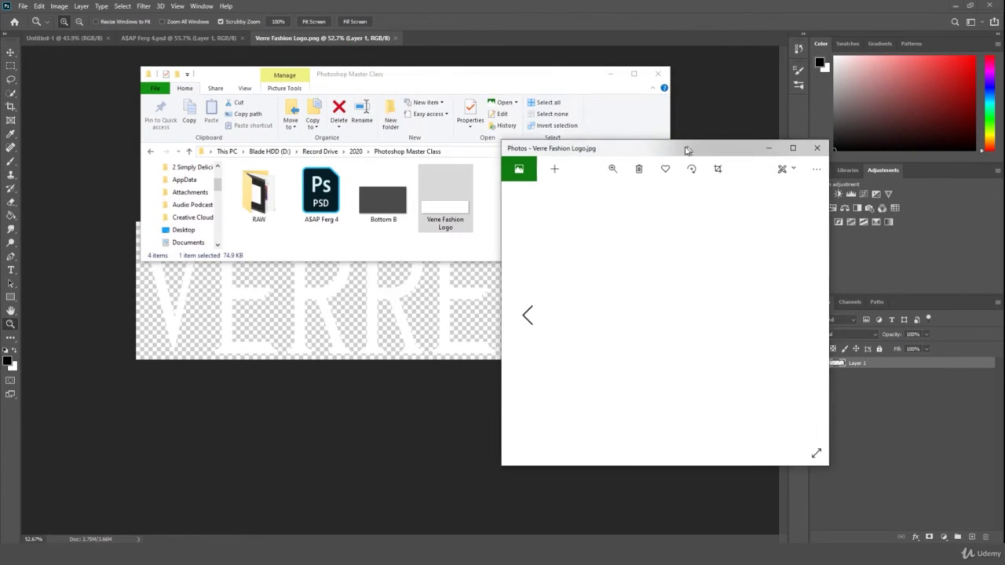
click(813, 150)
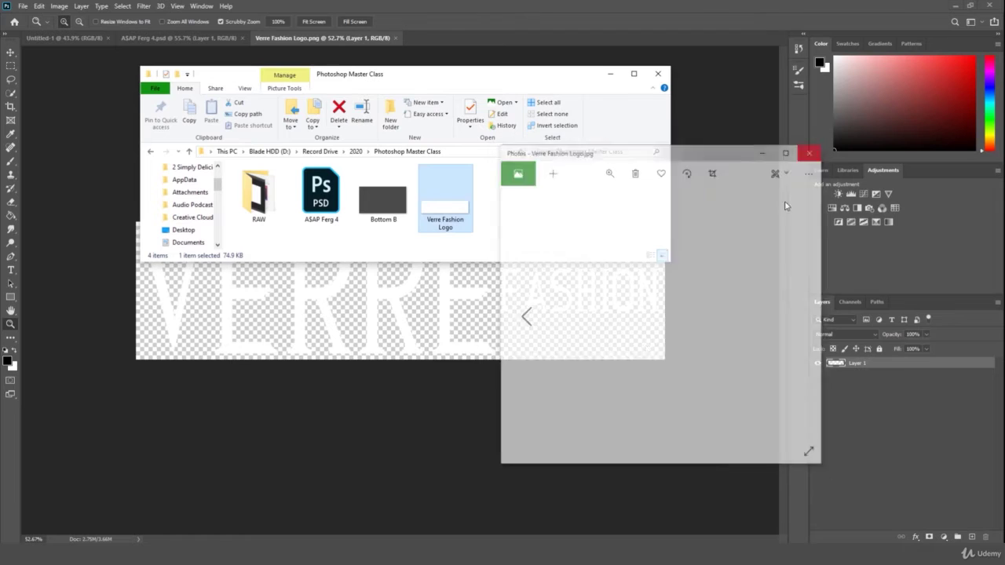
click(644, 335)
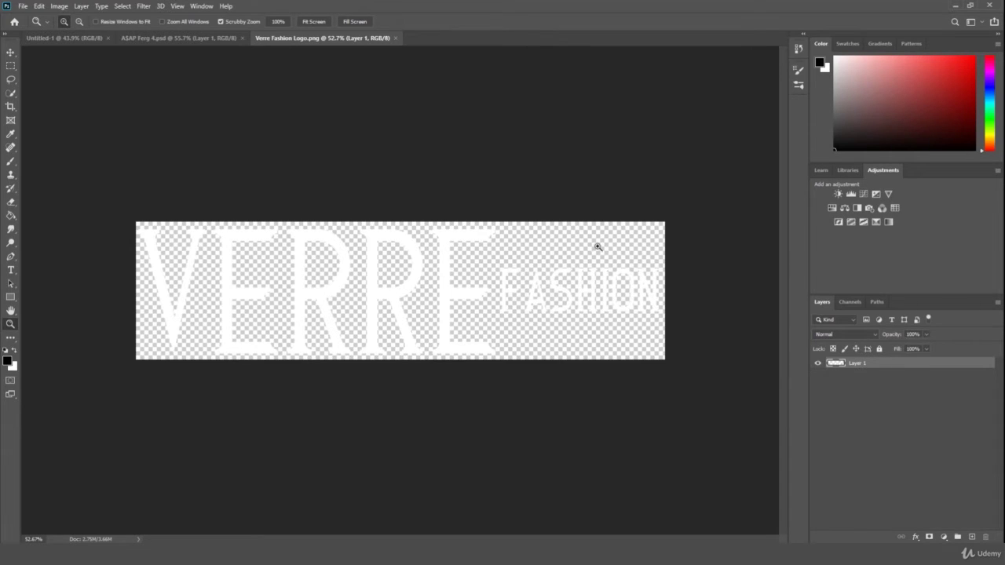
Save a copy of the Verre Fashion Logo as a PNG in the Record Drive > 2020 > Photoshop Master Class folder
alt+click(639, 234)
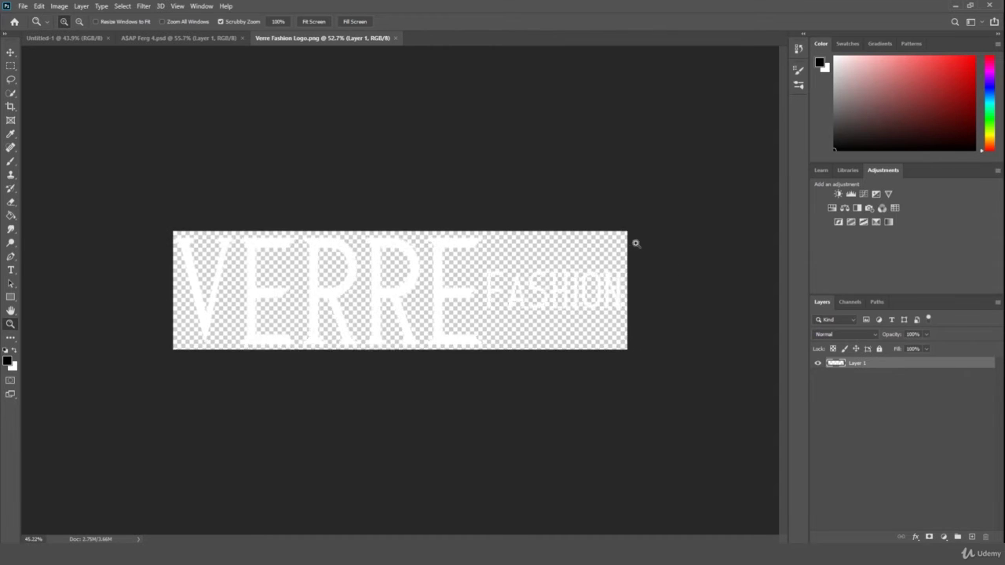
click(636, 243)
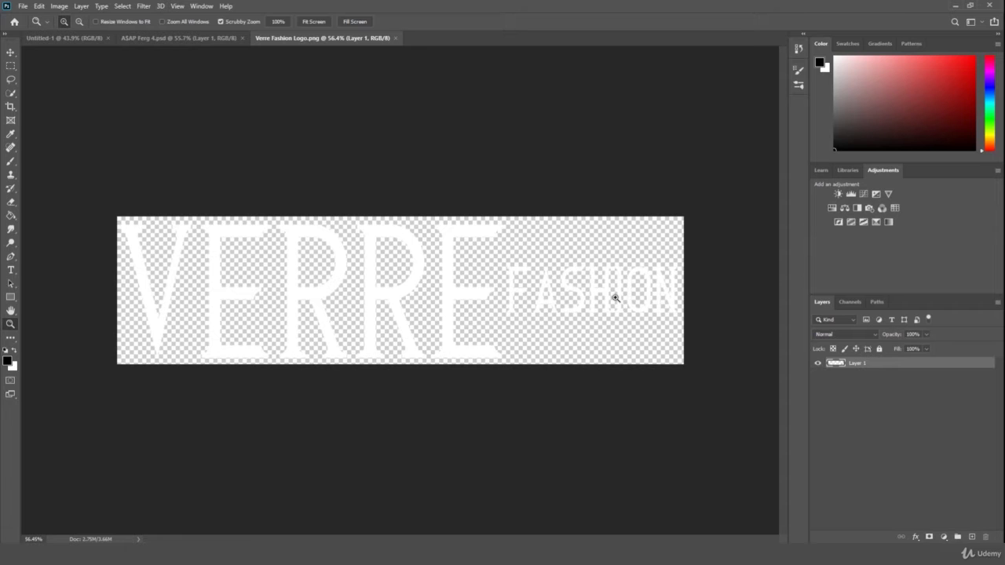
click(23, 6)
click(119, 131)
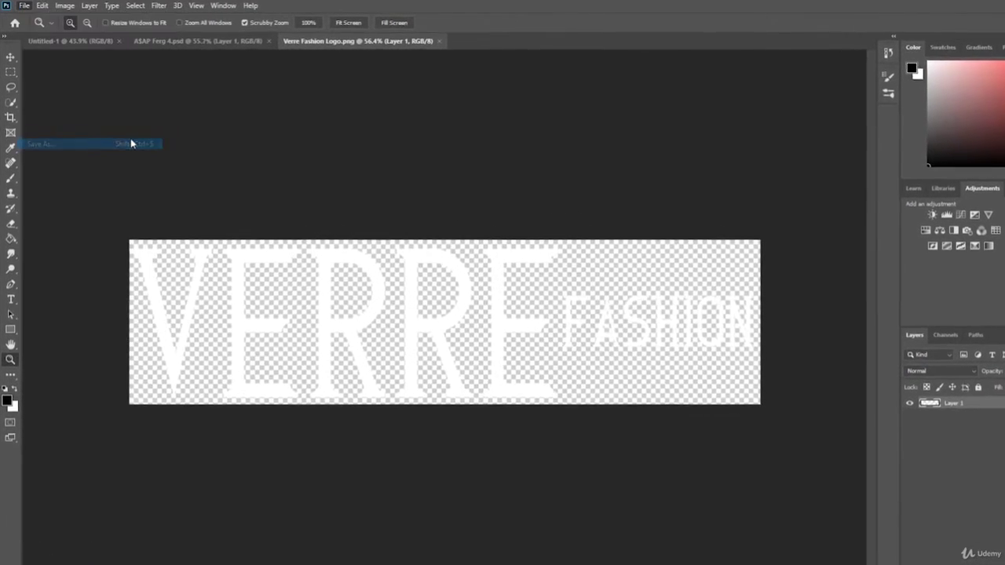
click(216, 29)
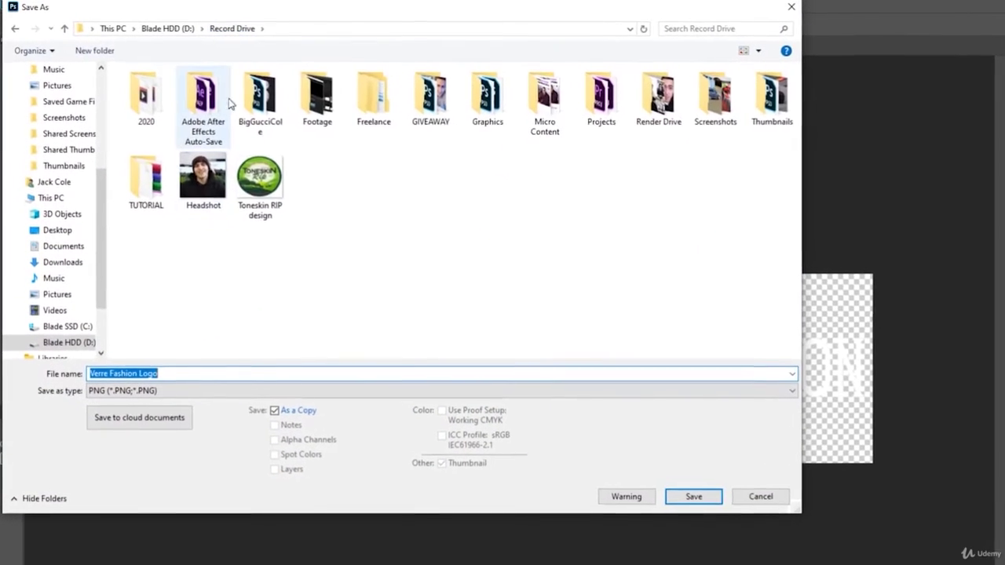
double_click(146, 98)
double_click(308, 334)
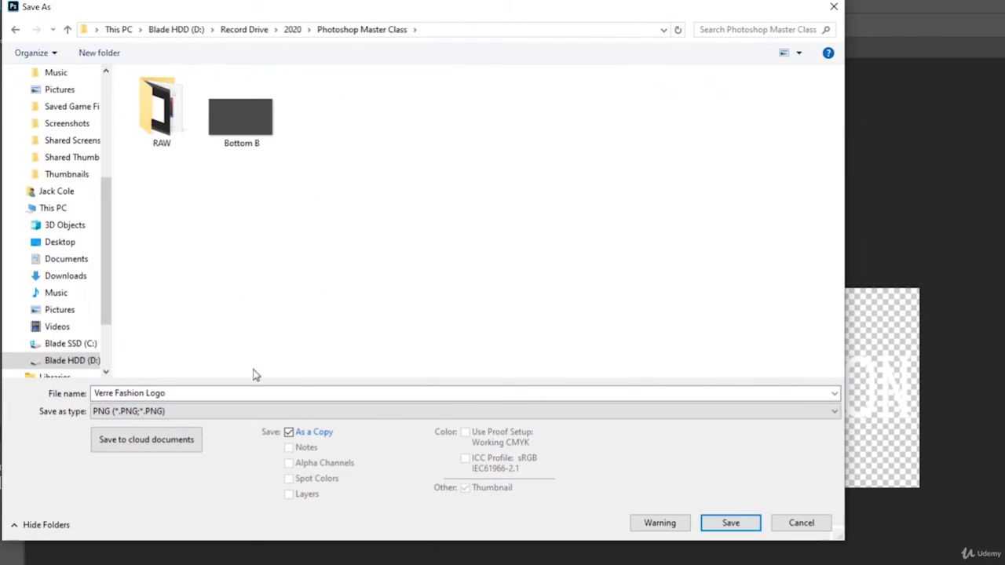
click(207, 415)
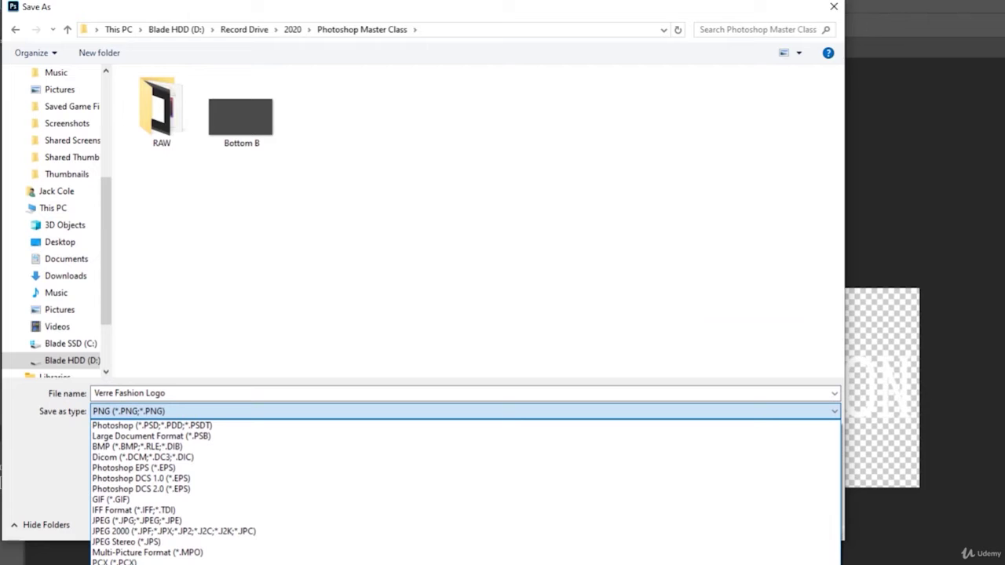
click(207, 411)
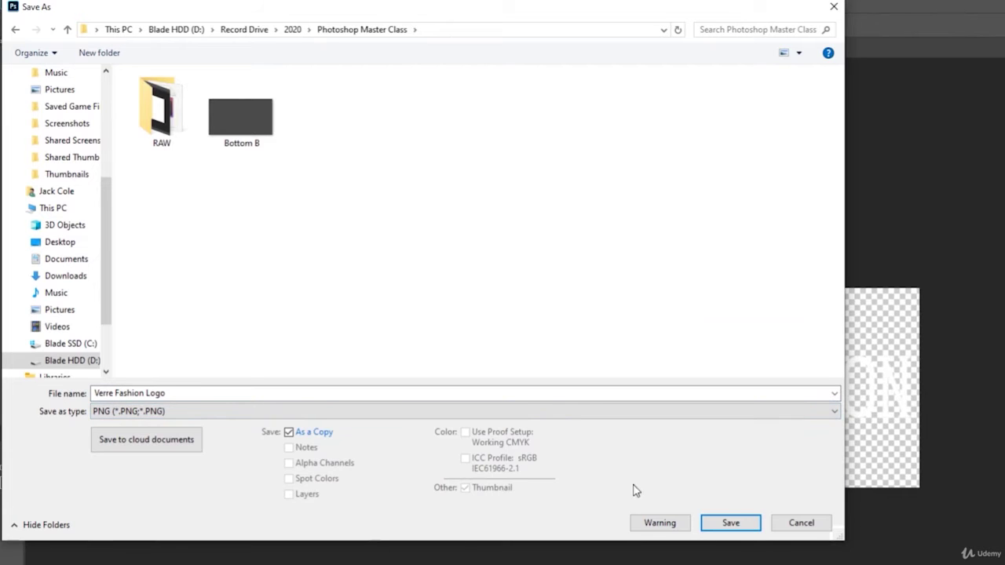
click(728, 524)
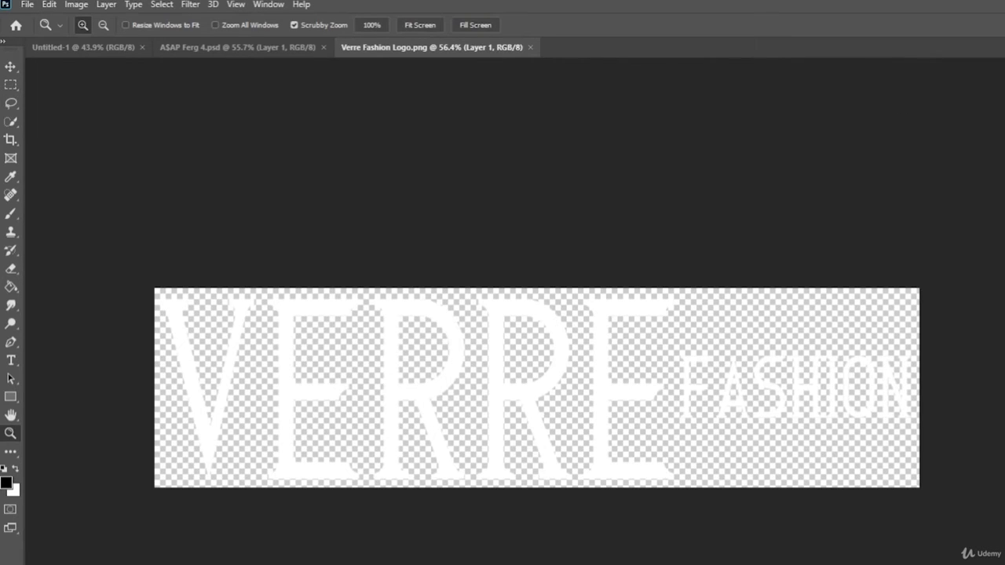
Switch to File Explorer, view the exported Verre Fashion Logo.png in Photos, and close the viewer
key(alt+Tab)
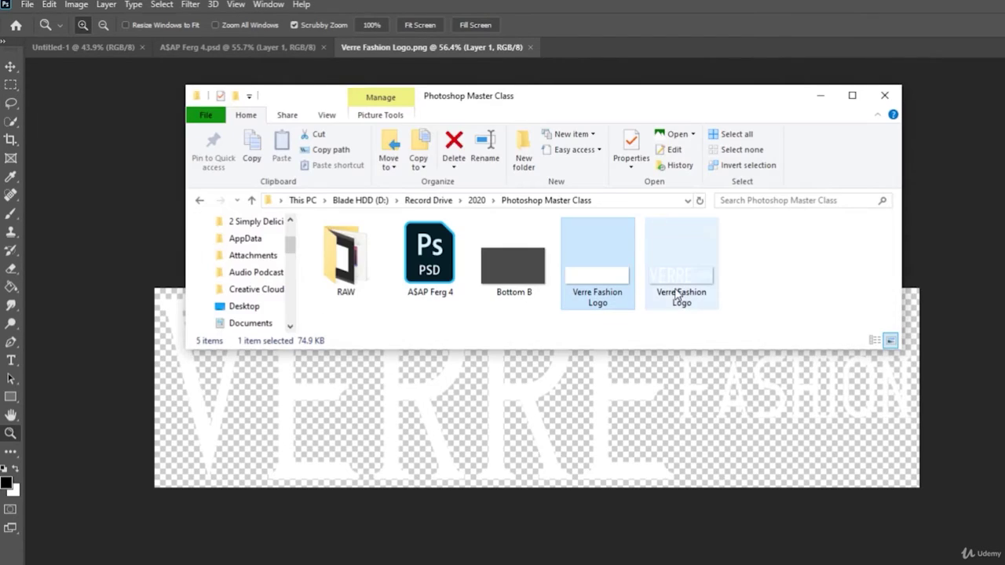
drag(679, 287, 870, 330)
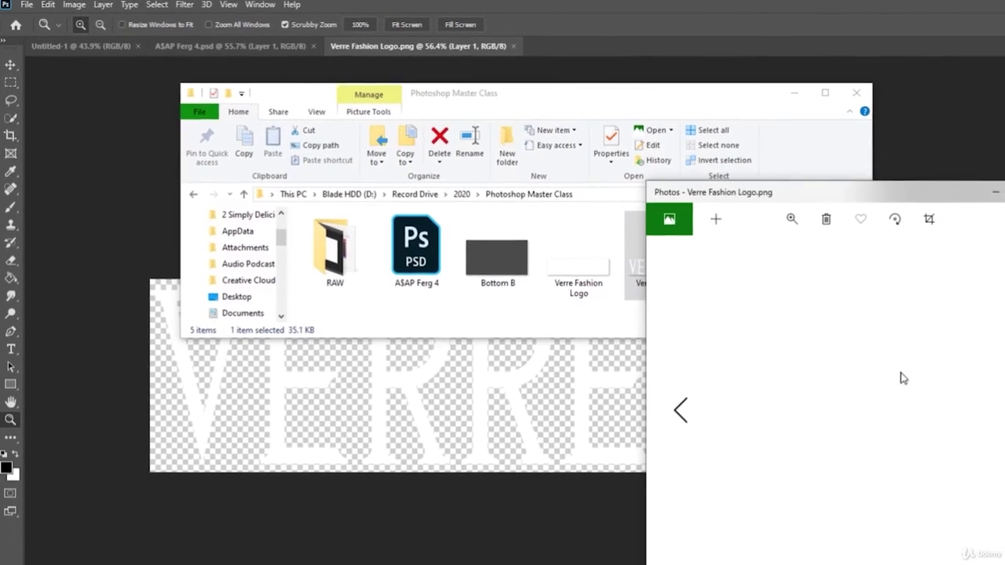
drag(899, 182, 848, 98)
click(907, 95)
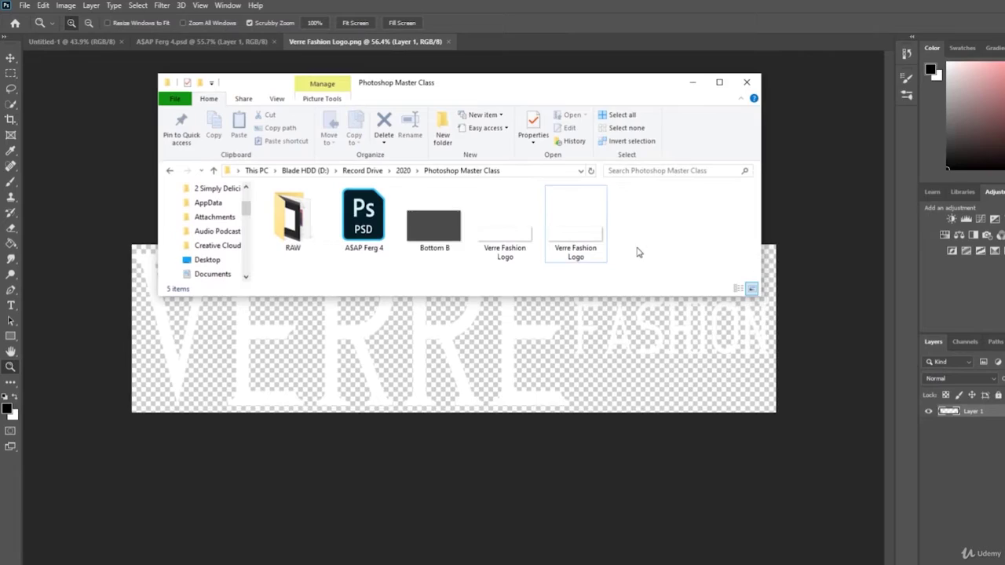
Enlarge the file thumbnails and maximize the File Explorer window to compare the JPEG and PNG versions of the logo
scroll(638, 252, up, 4)
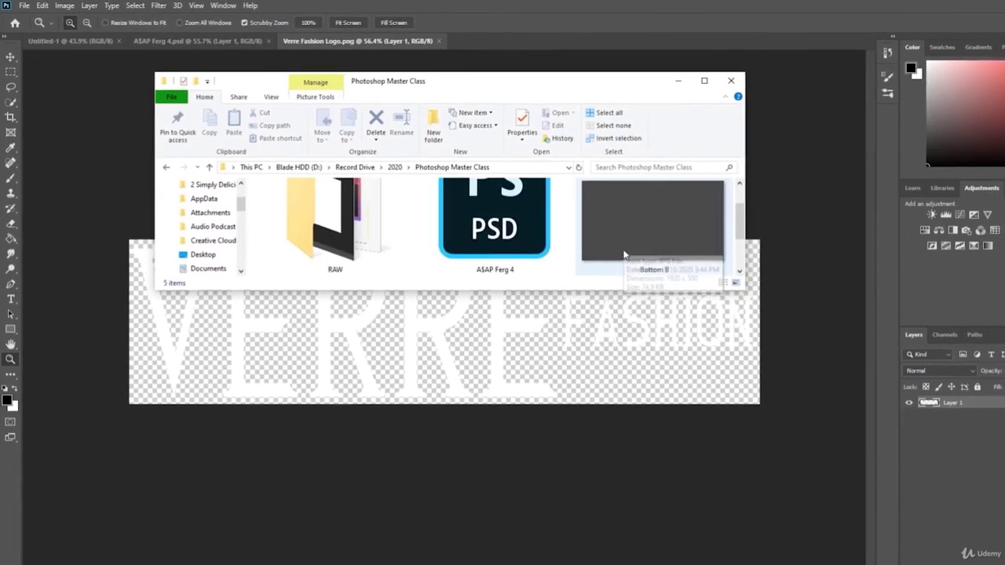
click(720, 82)
click(867, 239)
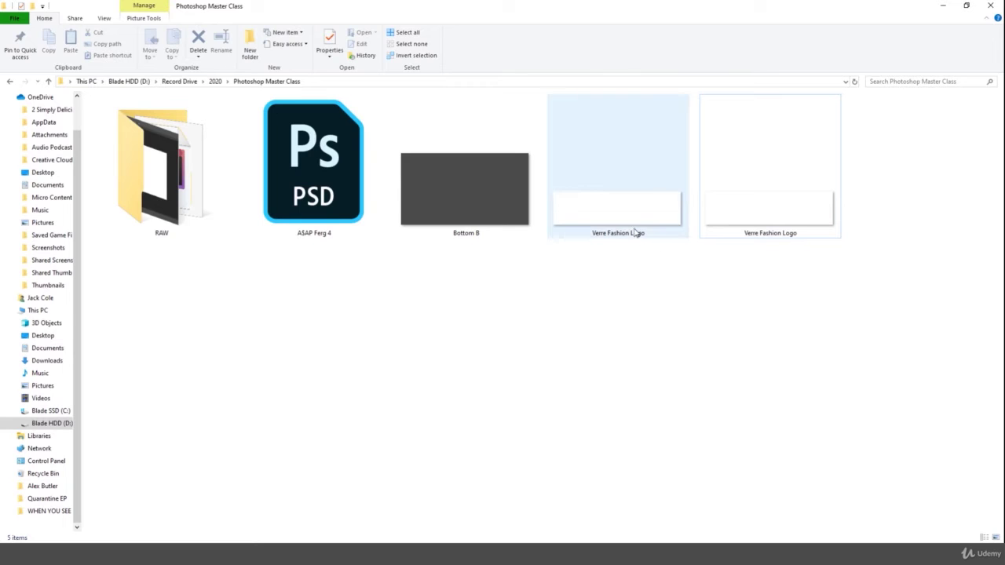
mouse_move(760, 222)
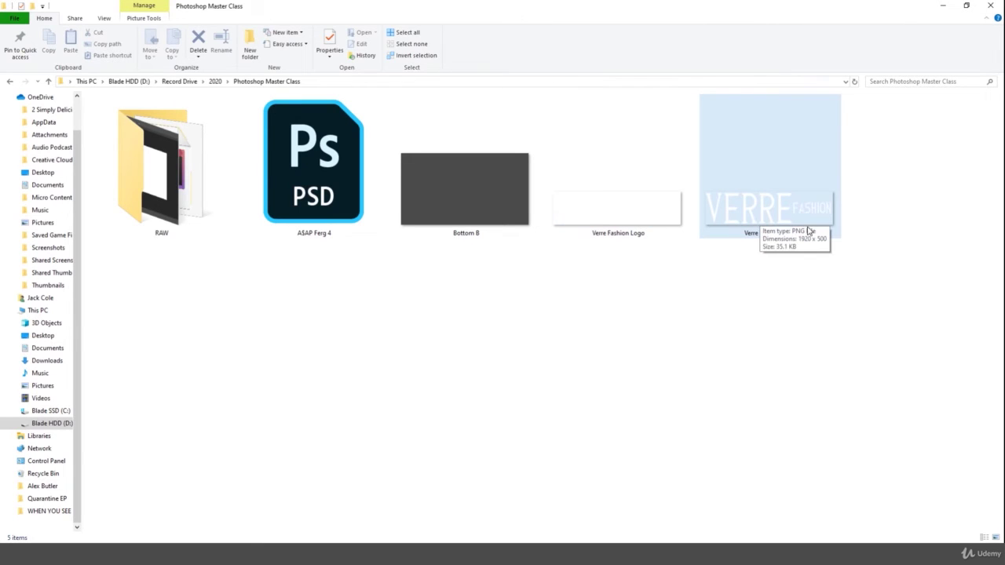
Place the PNG logo from File Explorer into Photoshop's A$AP Ferg 4.psd, scaled to about 405% and positioned near the image's lower edge
drag(808, 203, 367, 272)
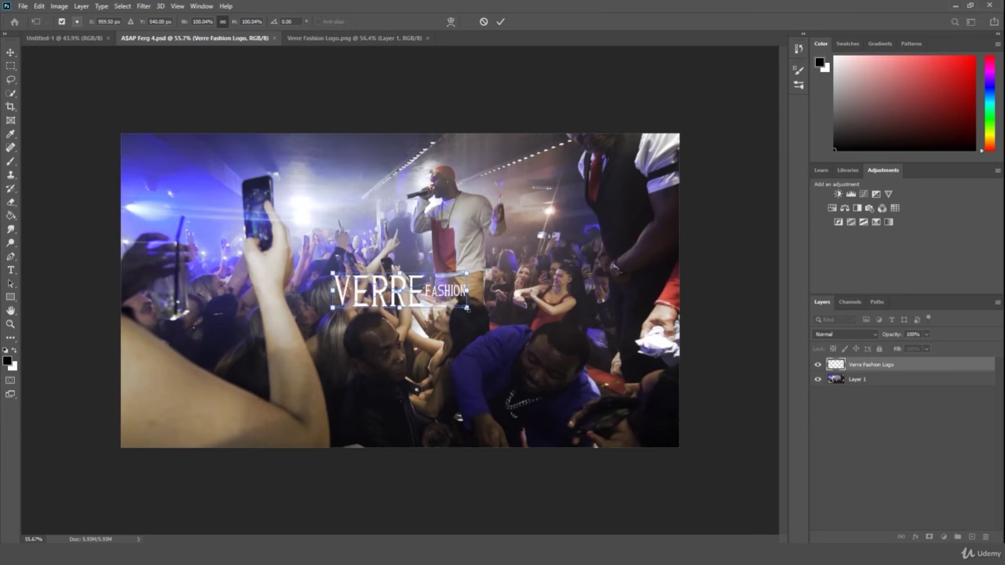
drag(468, 308, 664, 417)
drag(327, 358, 130, 388)
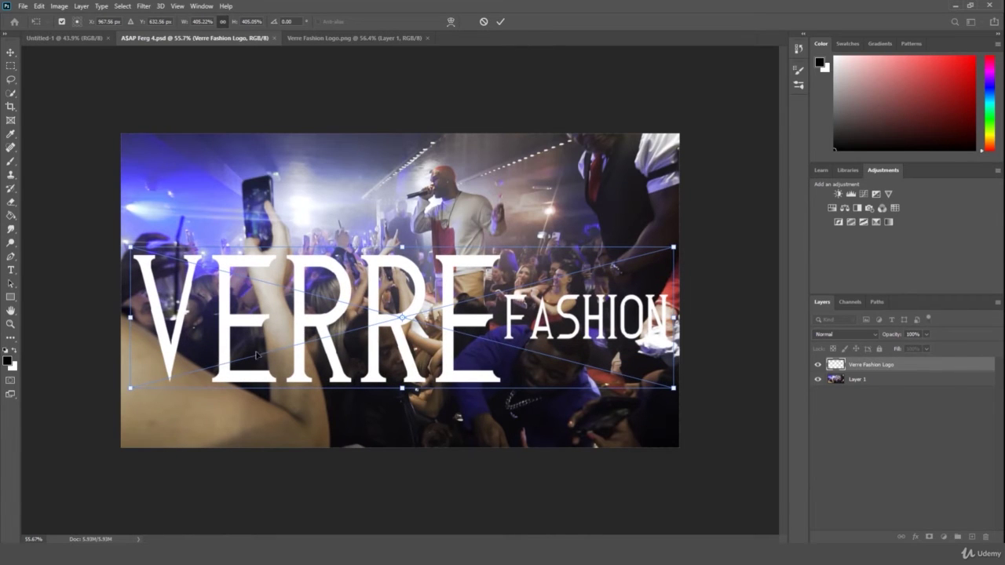
key(Return)
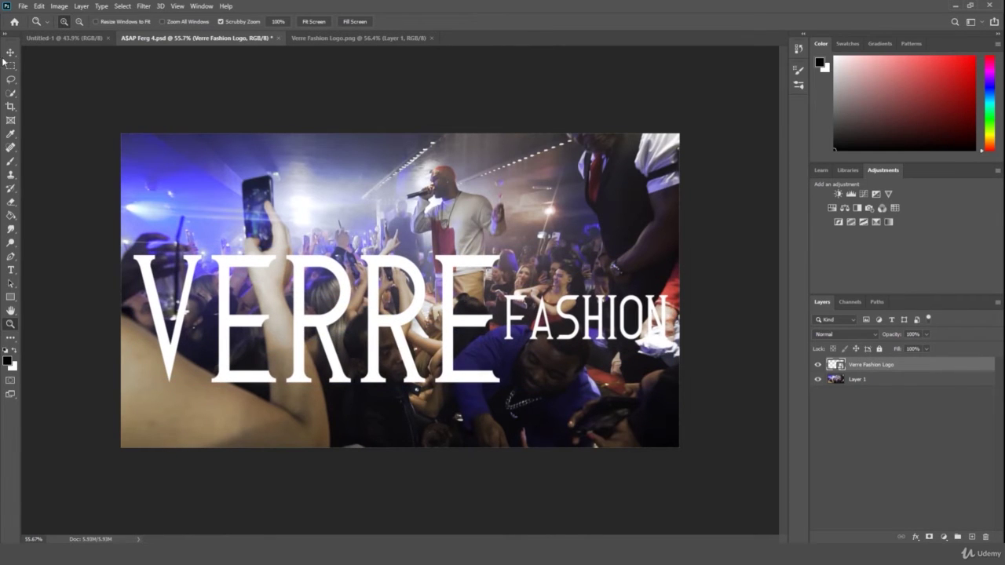
drag(400, 312, 394, 379)
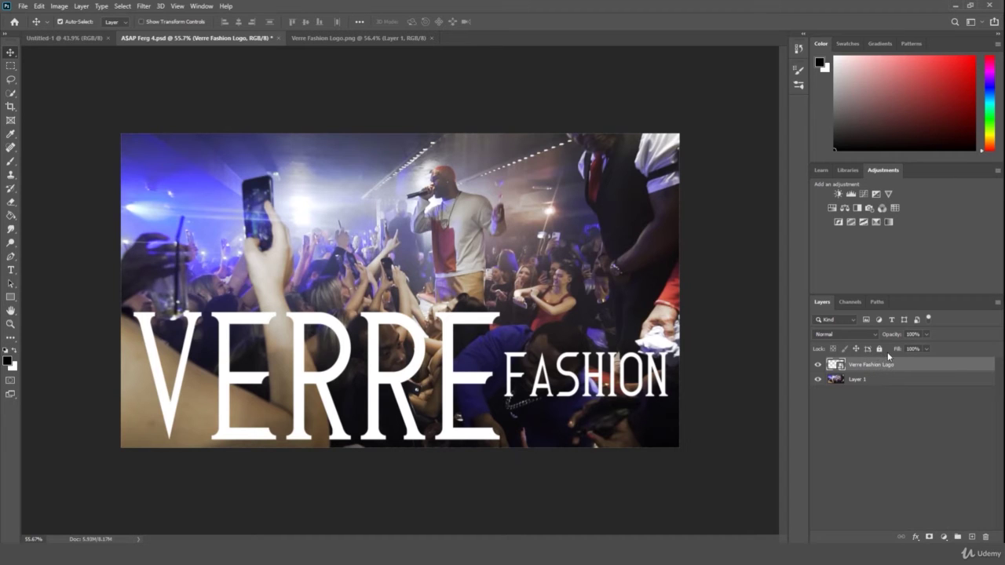
Delete the placed Verre Fashion Logo layer and return to the Verre Fashion Logo.png document
key(Delete)
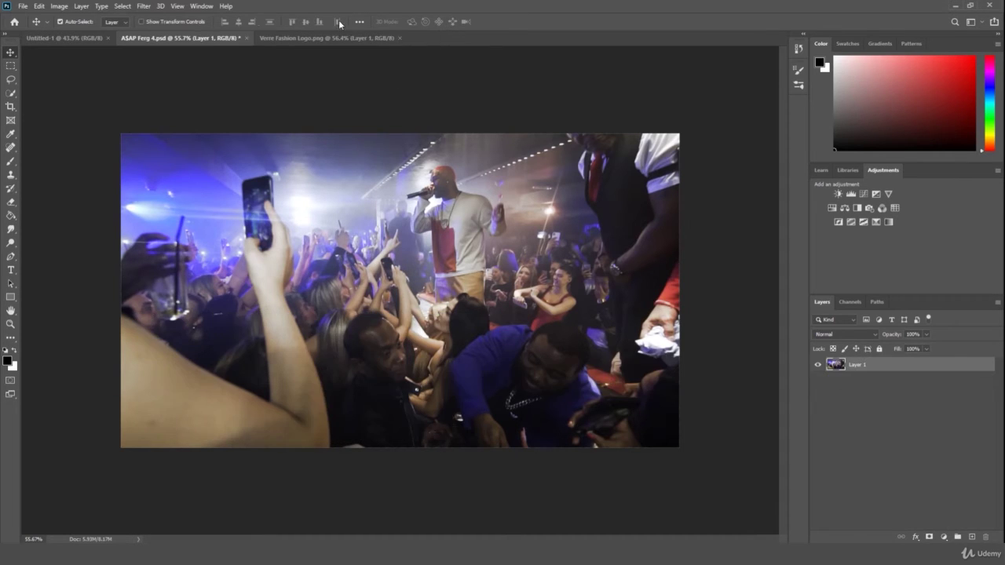
click(343, 38)
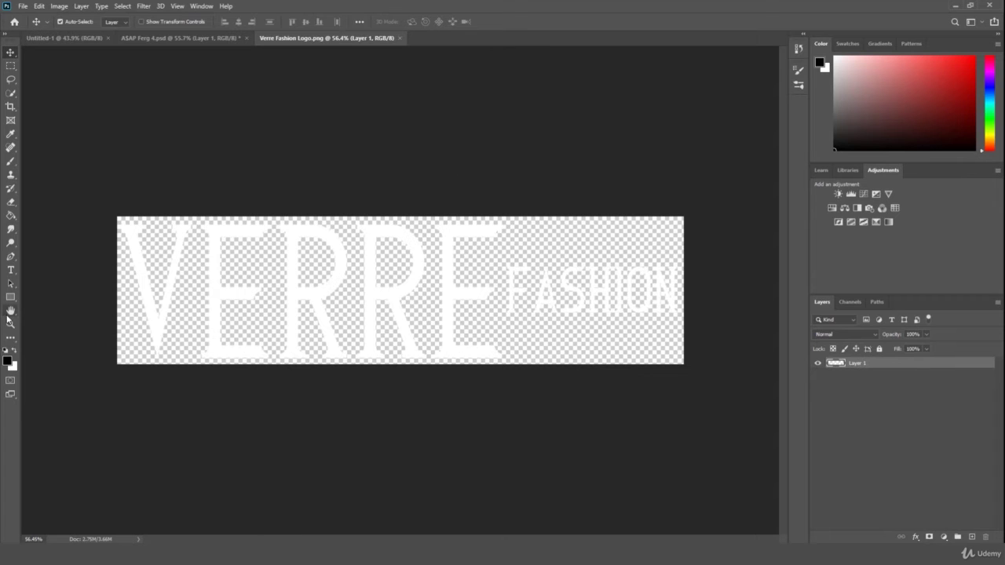
click(10, 324)
mouse_move(214, 277)
mouse_down()
mouse_move(189, 279)
mouse_move(227, 285)
mouse_up()
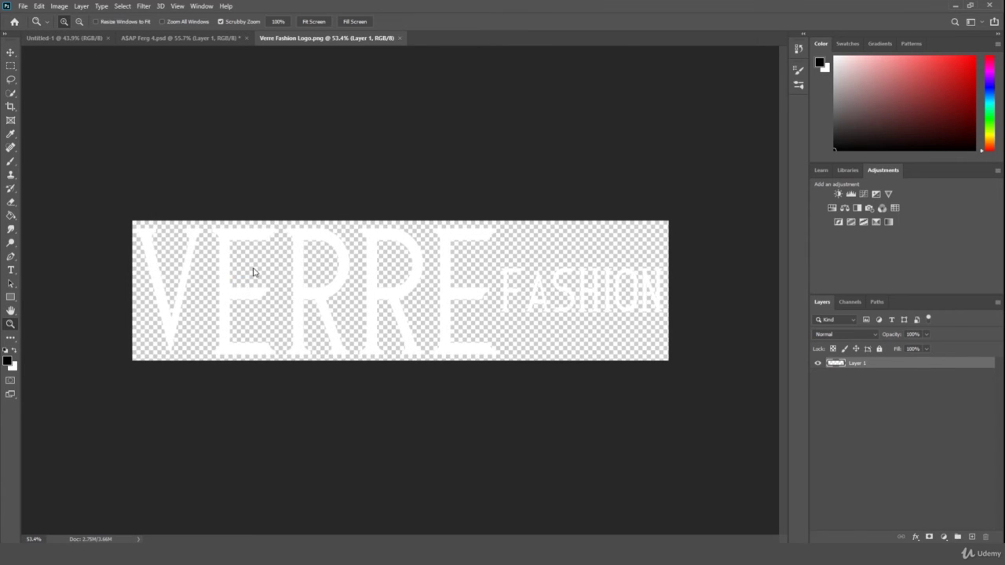
Review the file formats offered when saving the logo to the Photoshop Master Class folder, keeping PNG selected
key(ctrl+shift+s)
click(183, 24)
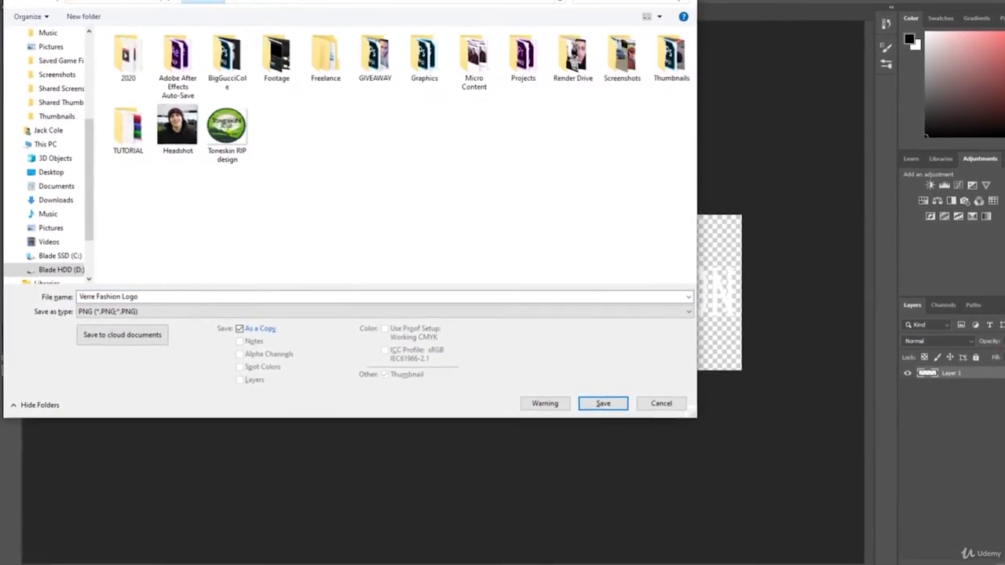
double_click(132, 46)
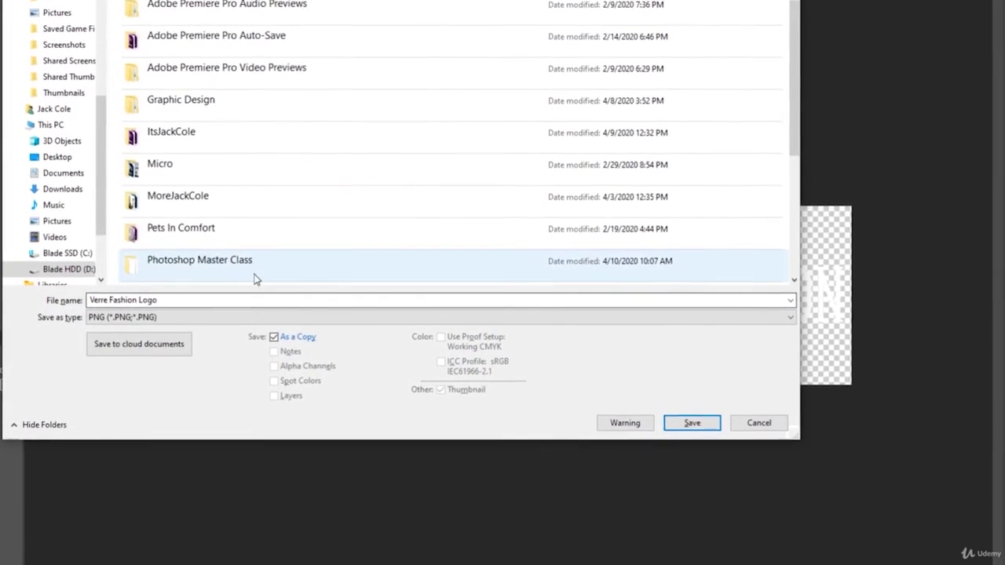
double_click(224, 267)
click(206, 320)
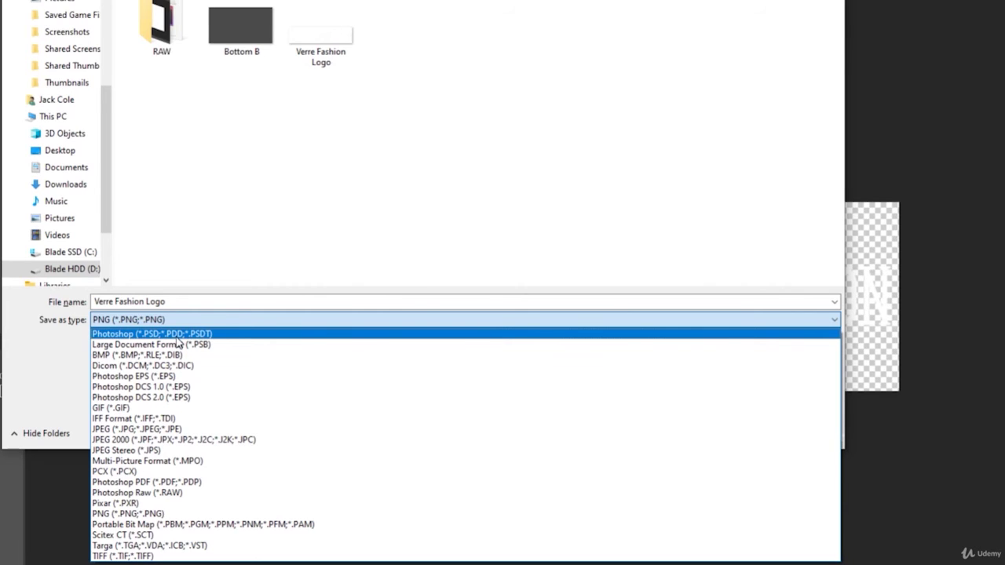
click(128, 513)
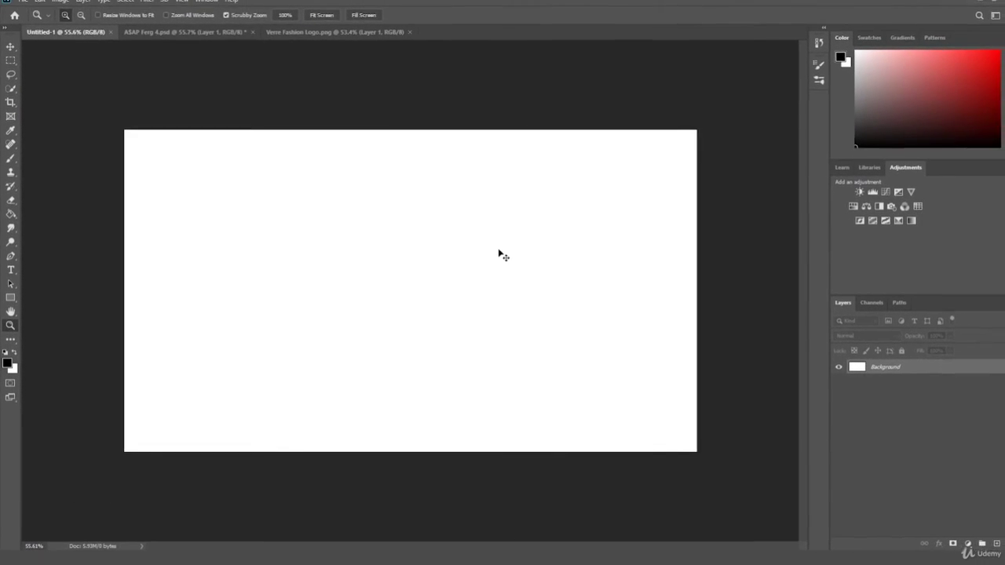
Save the blank white Untitled-1 document as a Photoshop PSD named Project File Sample in the Photoshop Master Class folder
key(ctrl+shift+s)
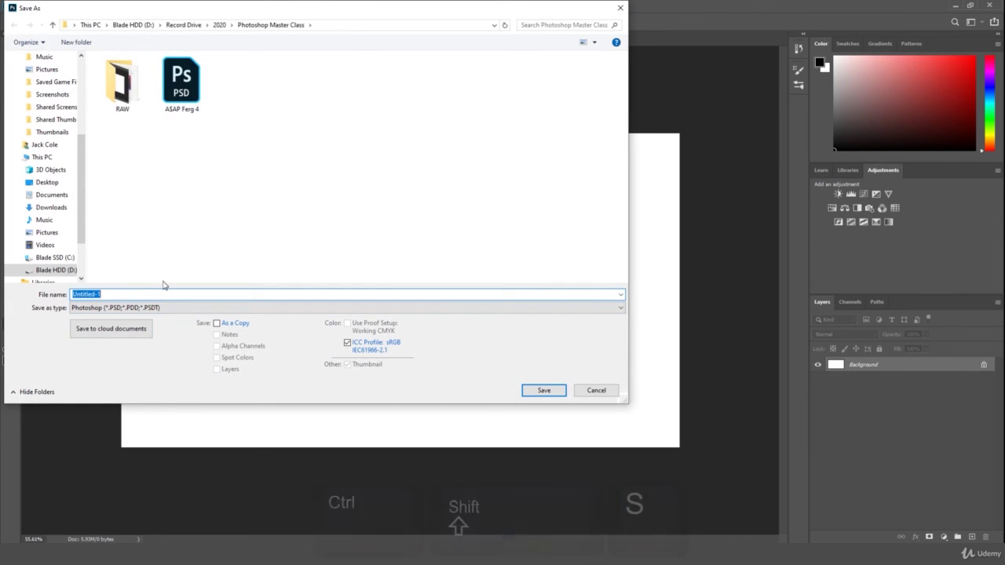
text(Project File Sample)
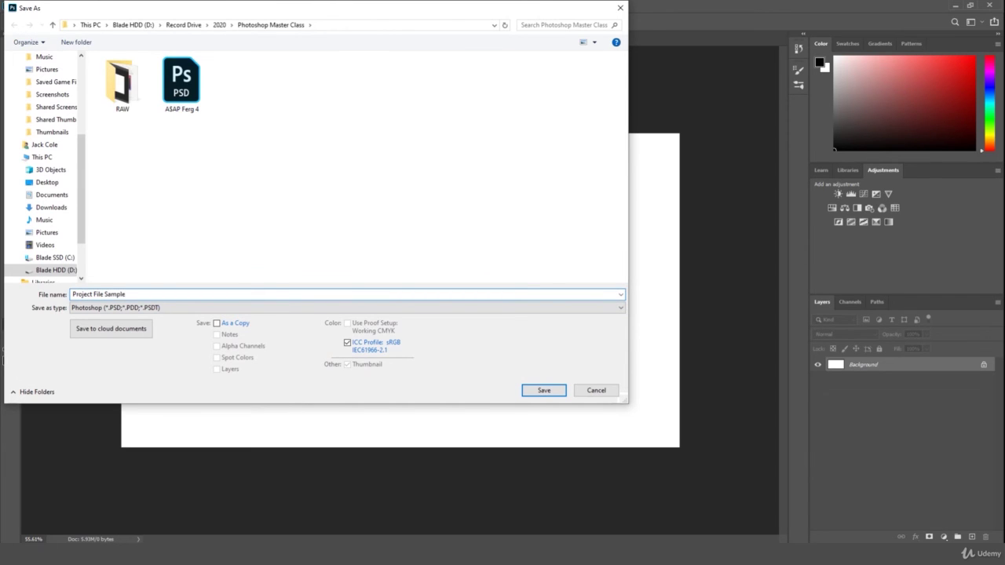
key(Return)
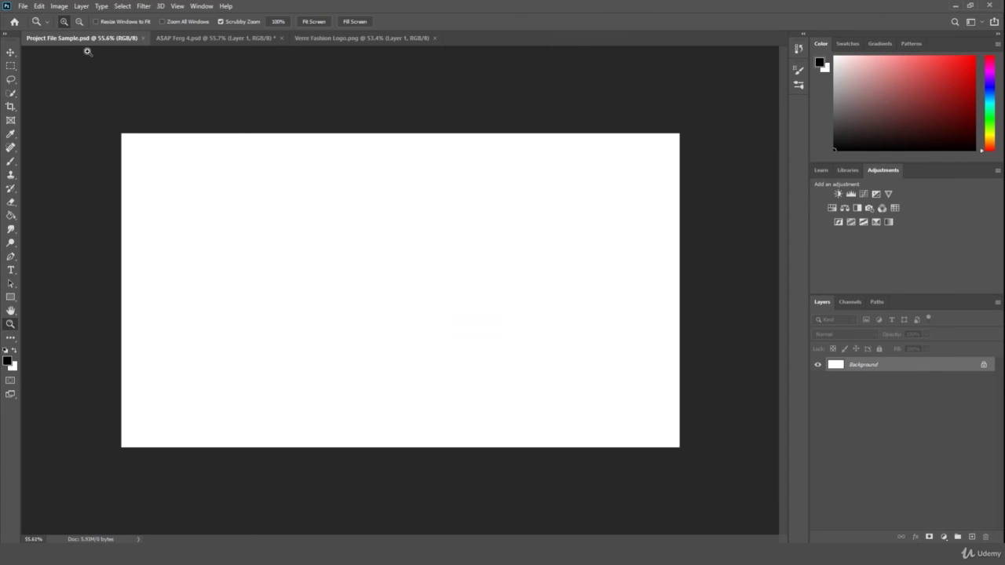
Close all open documents, discarding the changes to A$AP Ferg 4.psd, and reopen Project File Sample.psd from the recent files
mouse_move(274, 137)
mouse_down()
mouse_move(267, 146)
mouse_move(275, 148)
mouse_up()
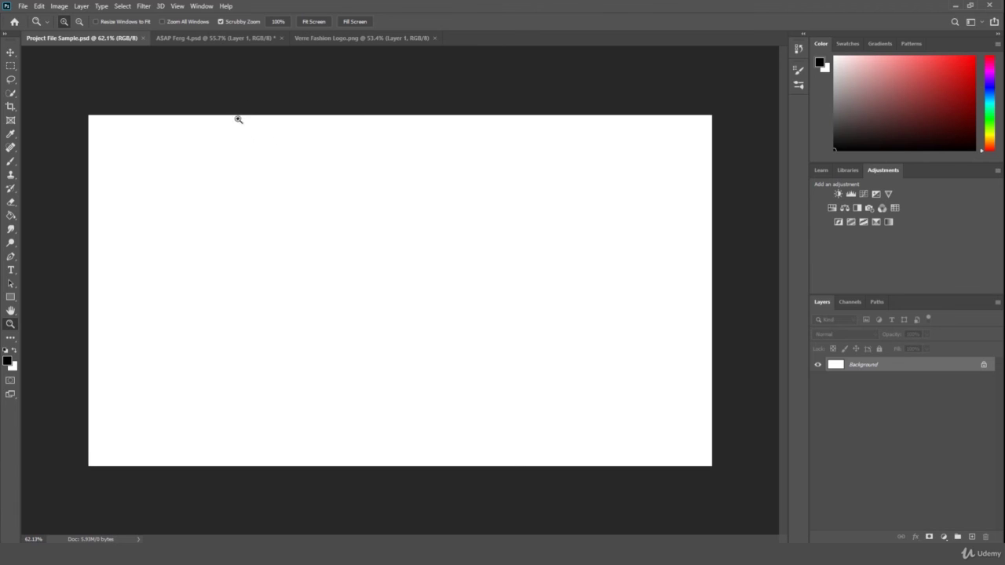
click(144, 39)
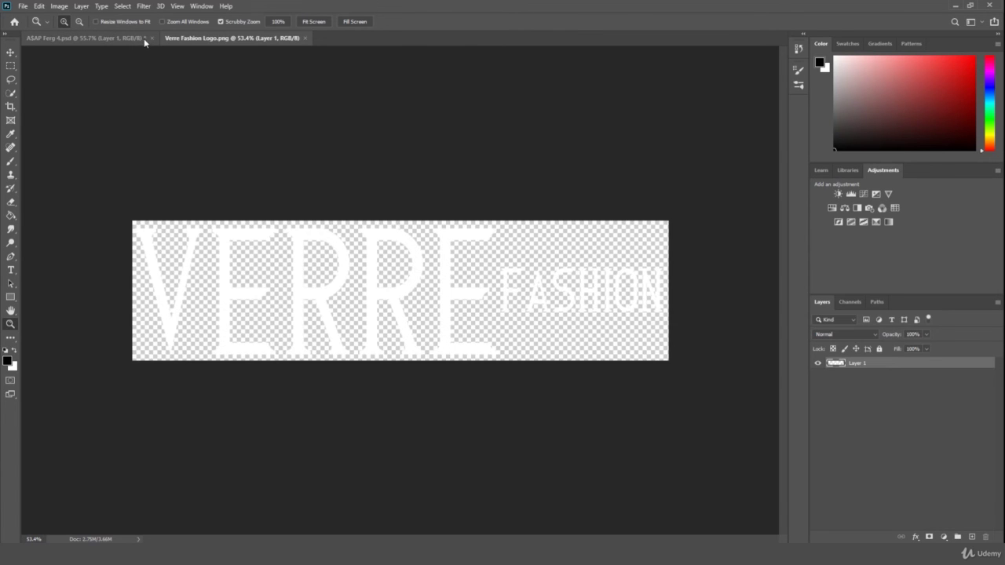
click(145, 39)
key(n)
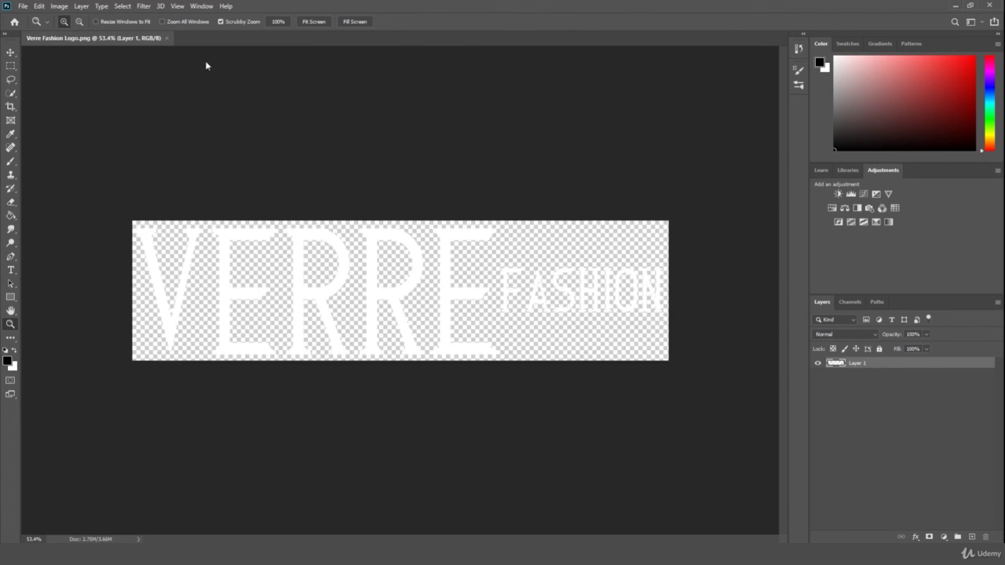
click(168, 38)
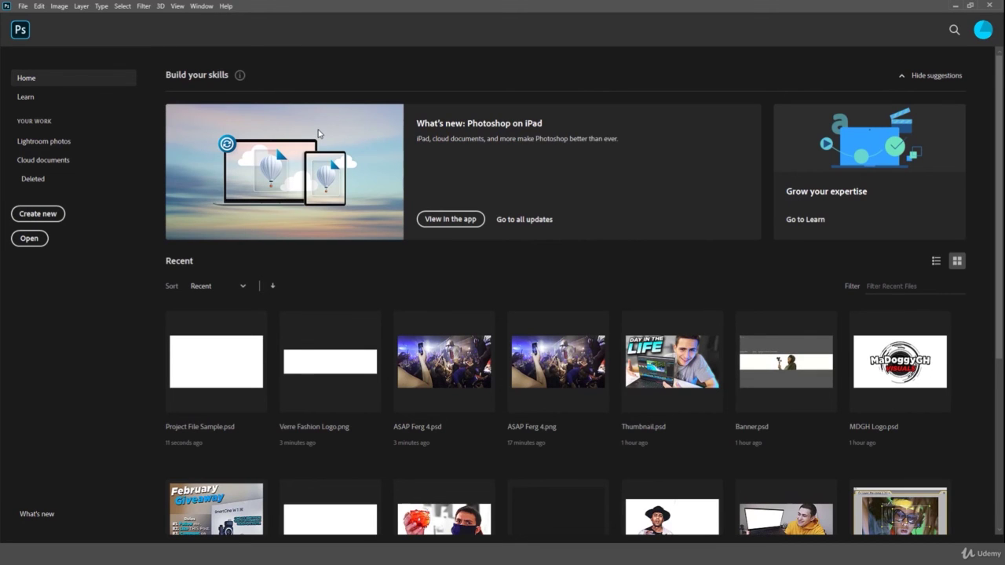
click(197, 358)
mouse_move(491, 291)
mouse_down()
mouse_move(474, 306)
mouse_move(483, 304)
mouse_up()
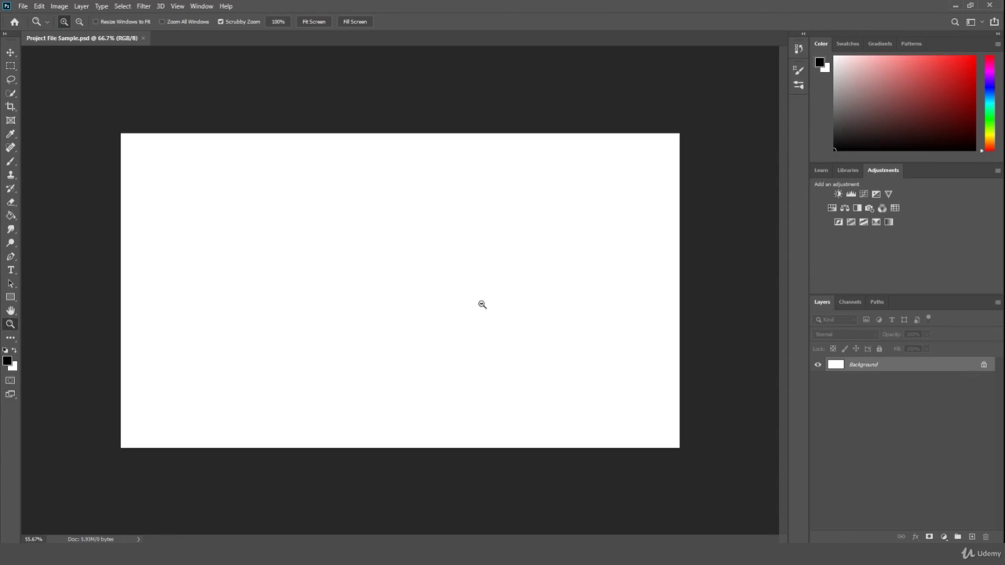